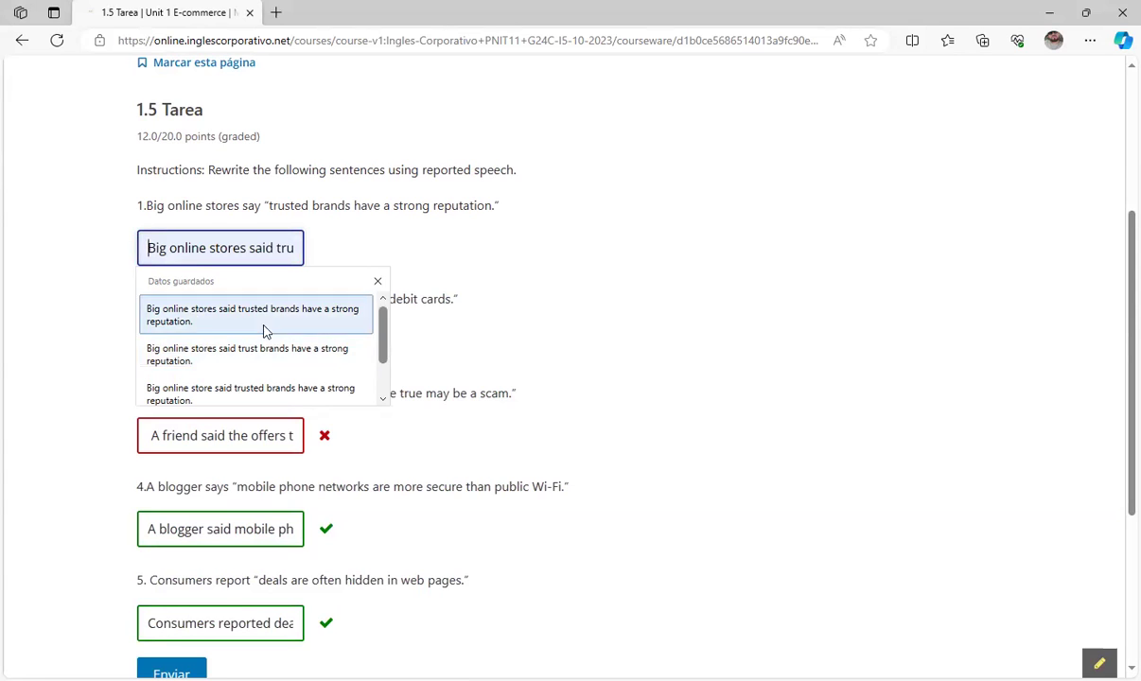
Answer sentence 1 with "Big online store said trusted brands had a strong reputation." and submit the exercise
scroll(278, 377, down, 2)
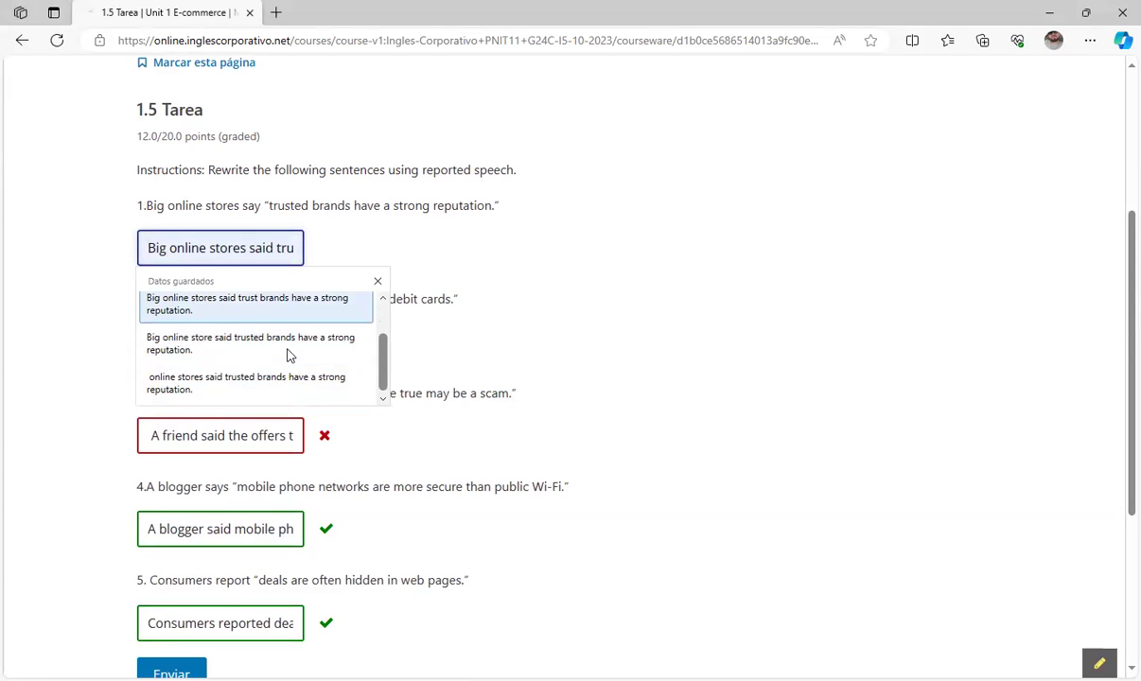
scroll(288, 355, up, 2)
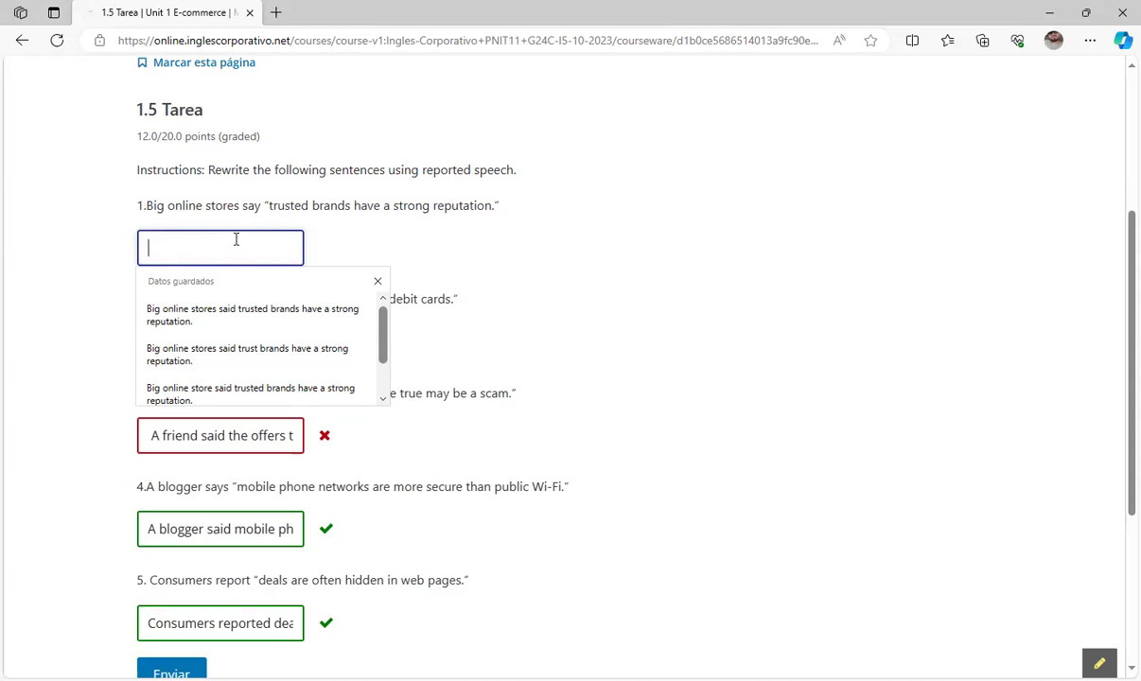
text(Bi)
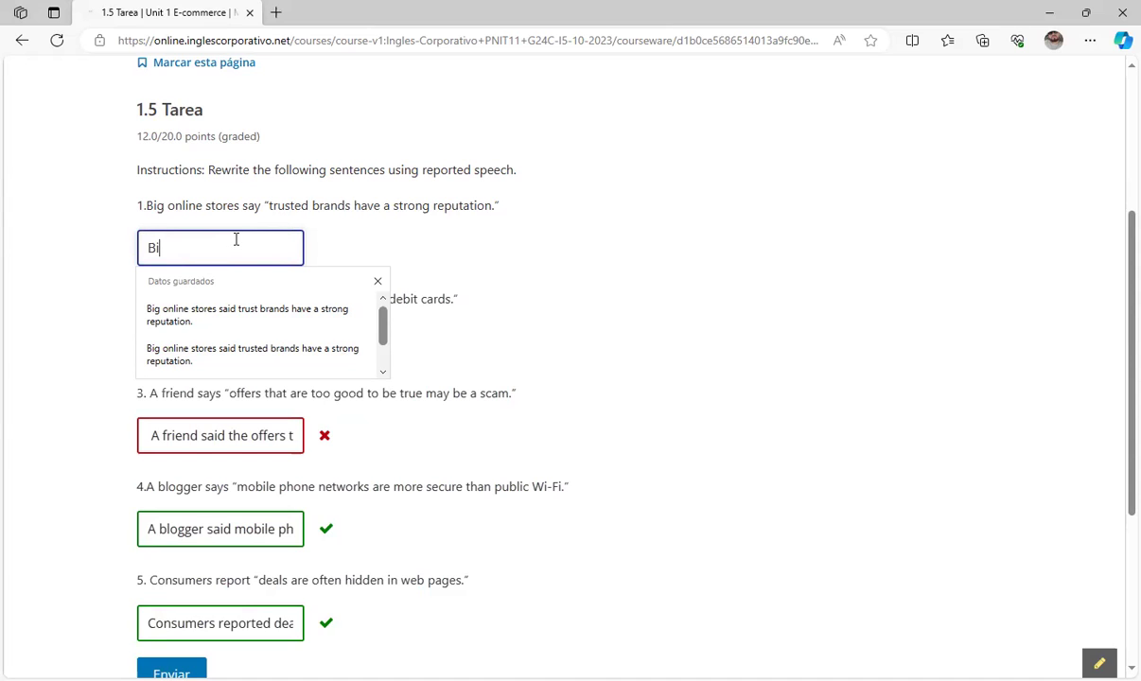
text(g online store )
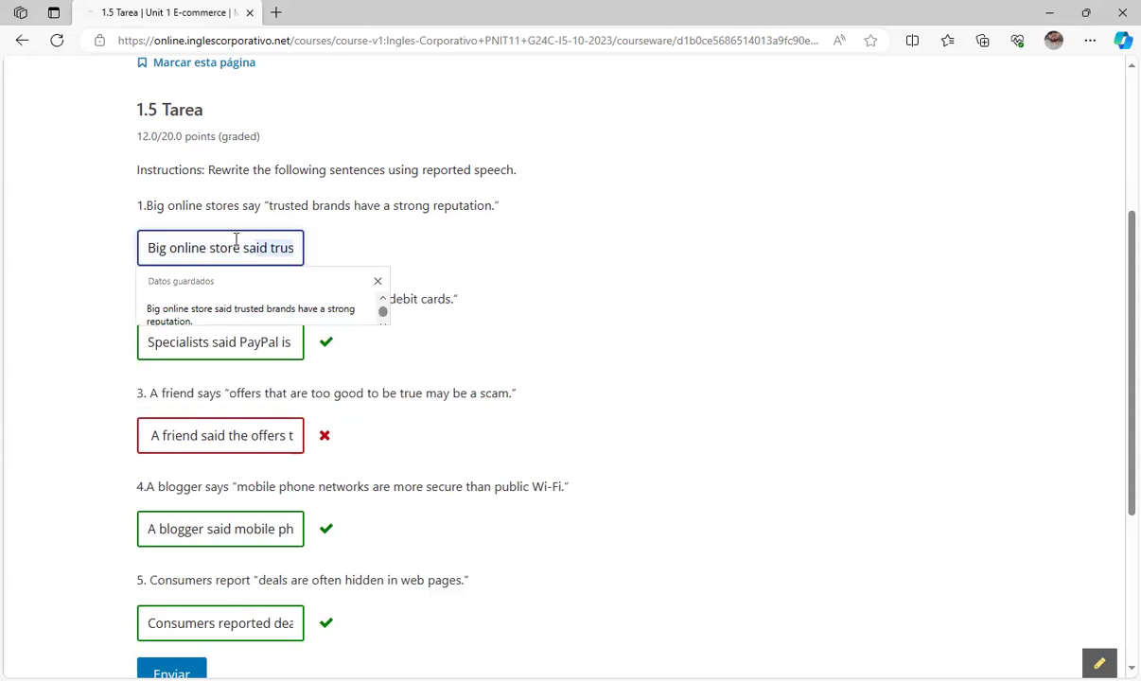
text(said trus)
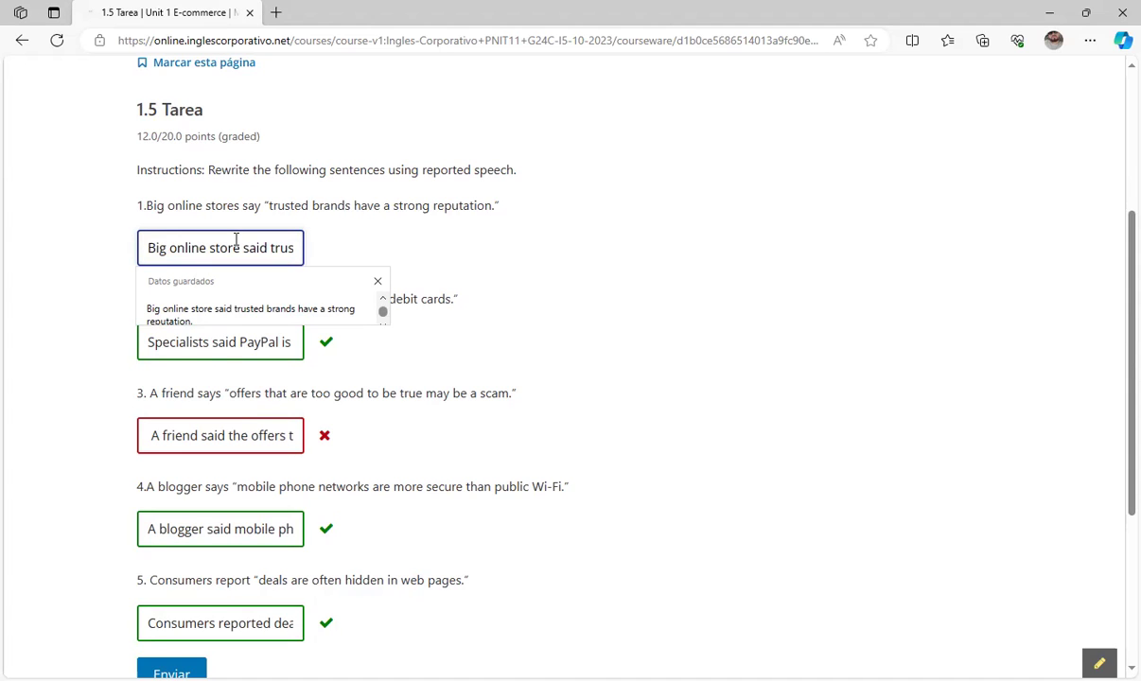
text(ted brands had a strong)
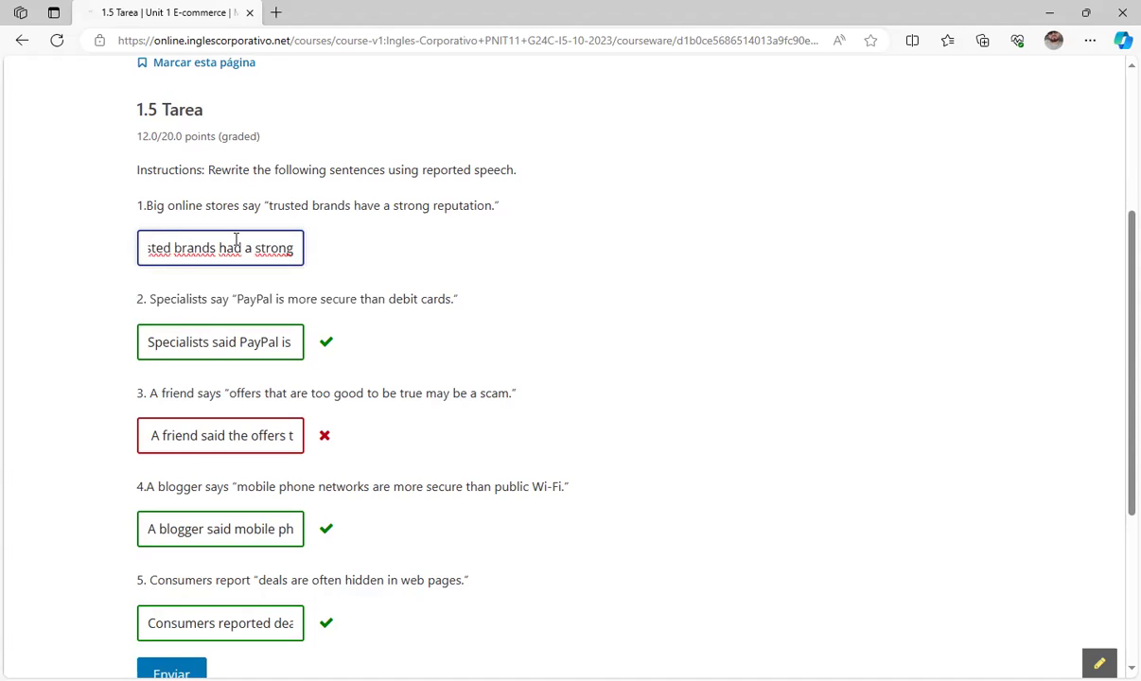
text( rep)
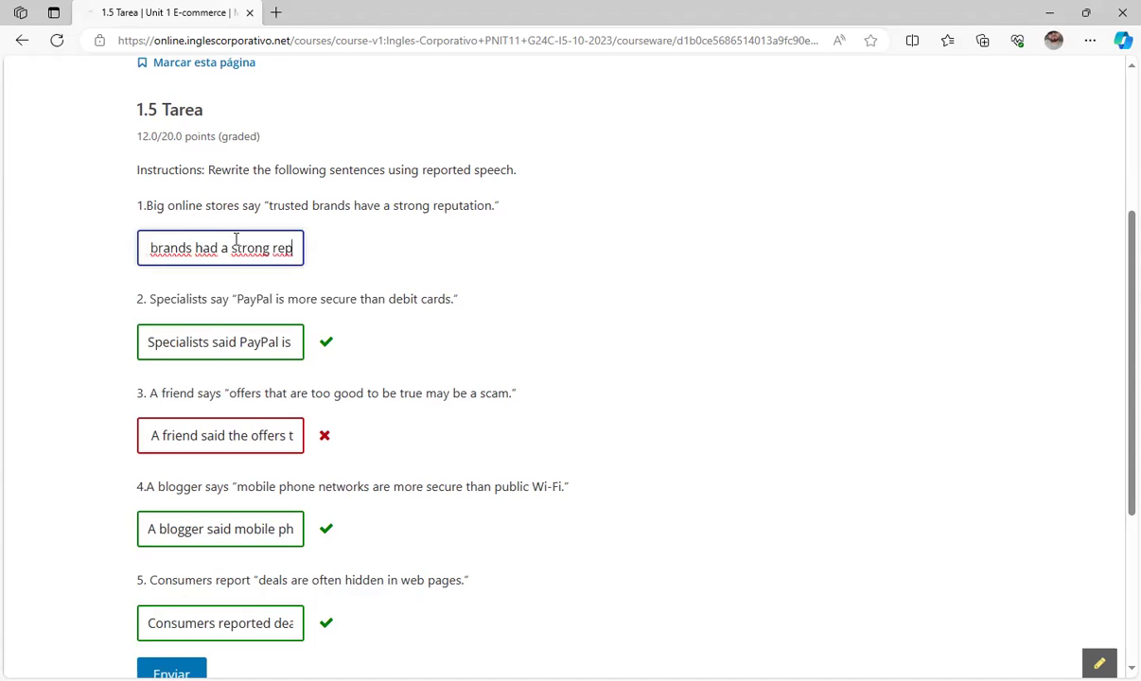
text(u)
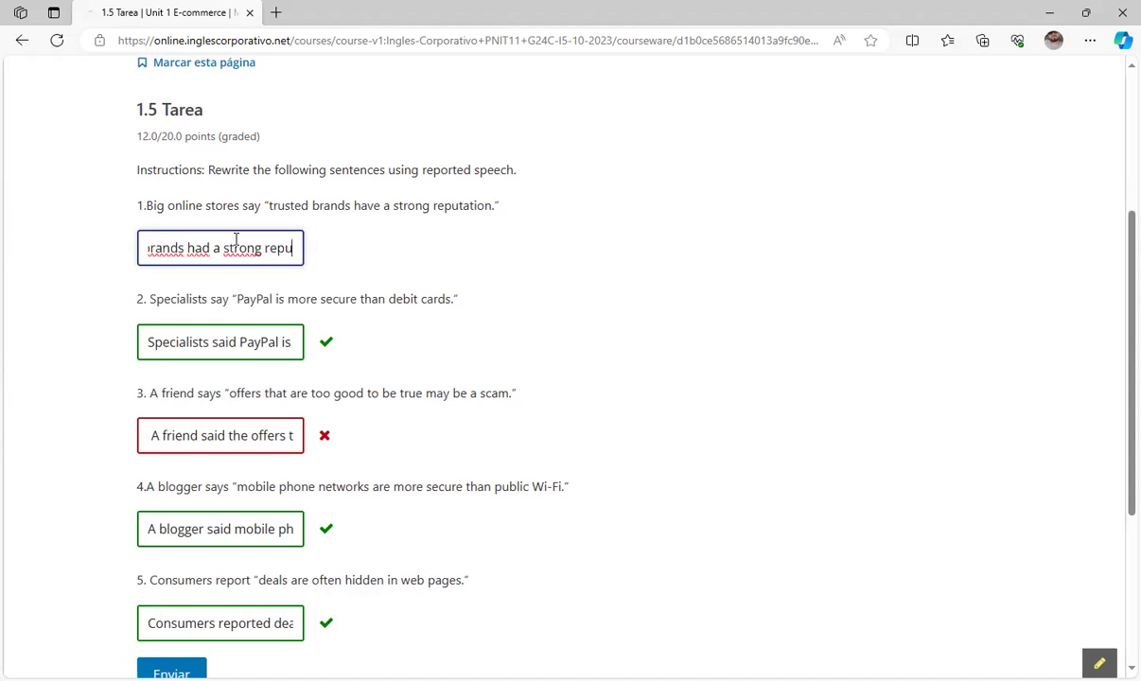
text(tation)
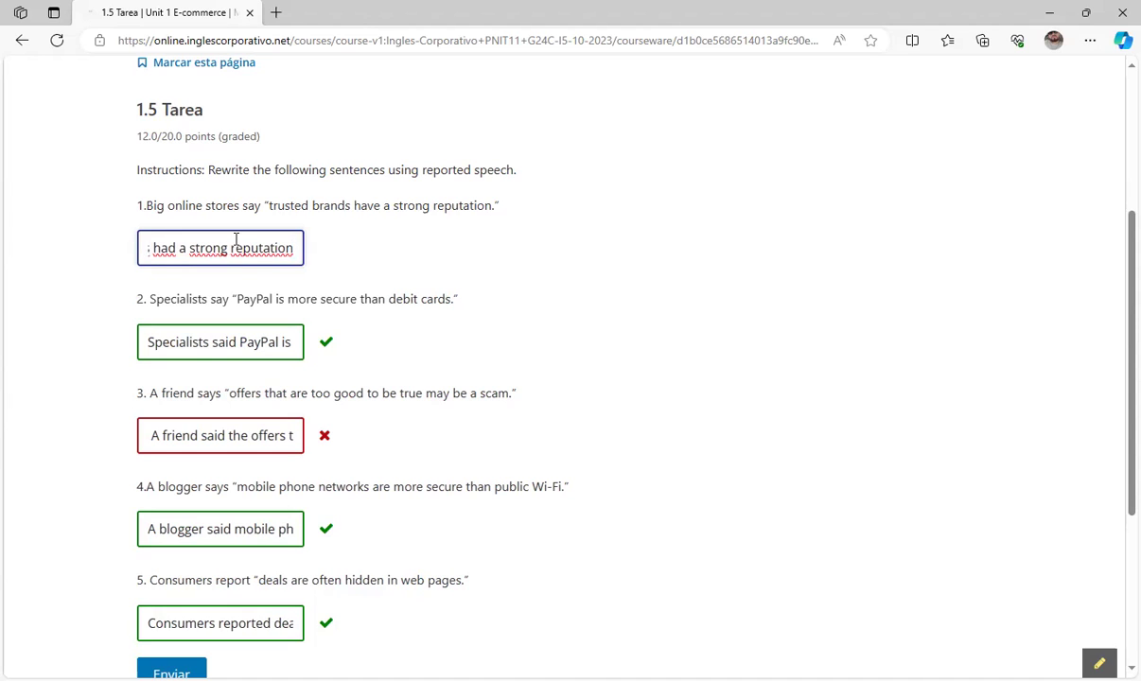
text(.)
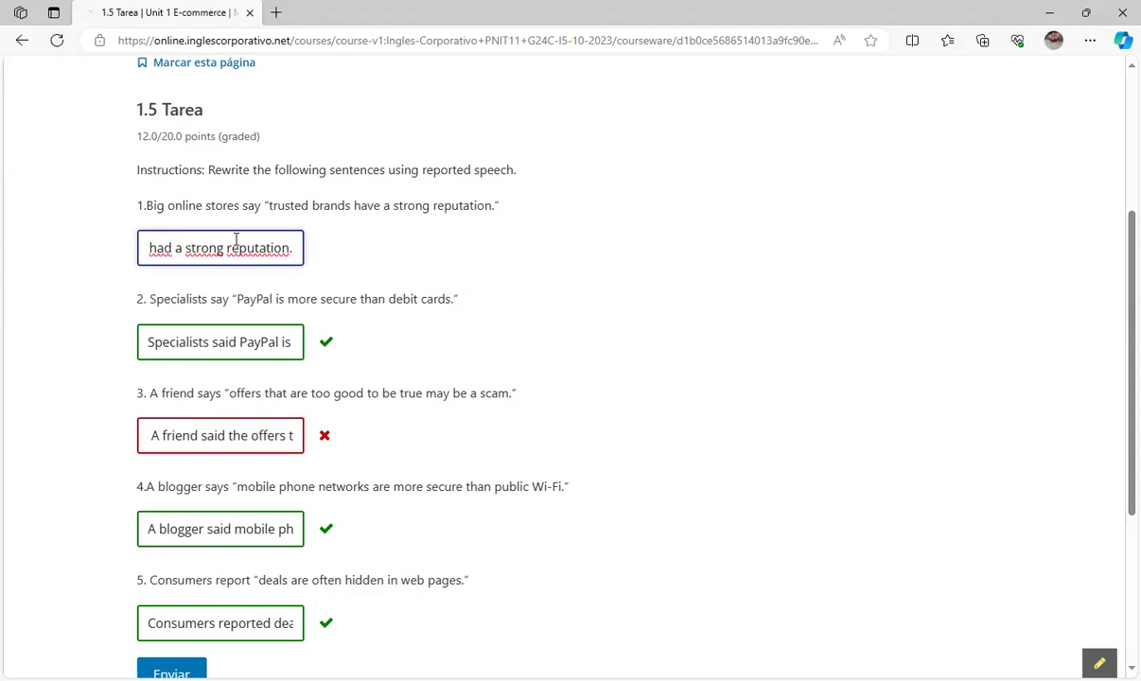
scroll(397, 436, down, 3)
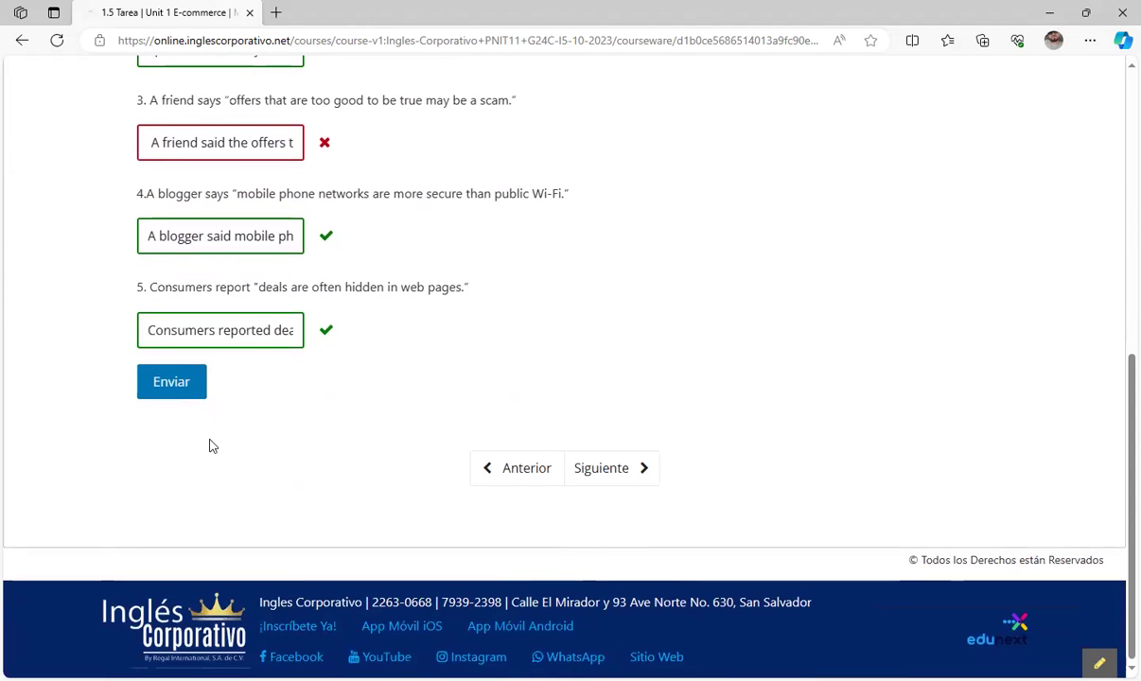
click(179, 390)
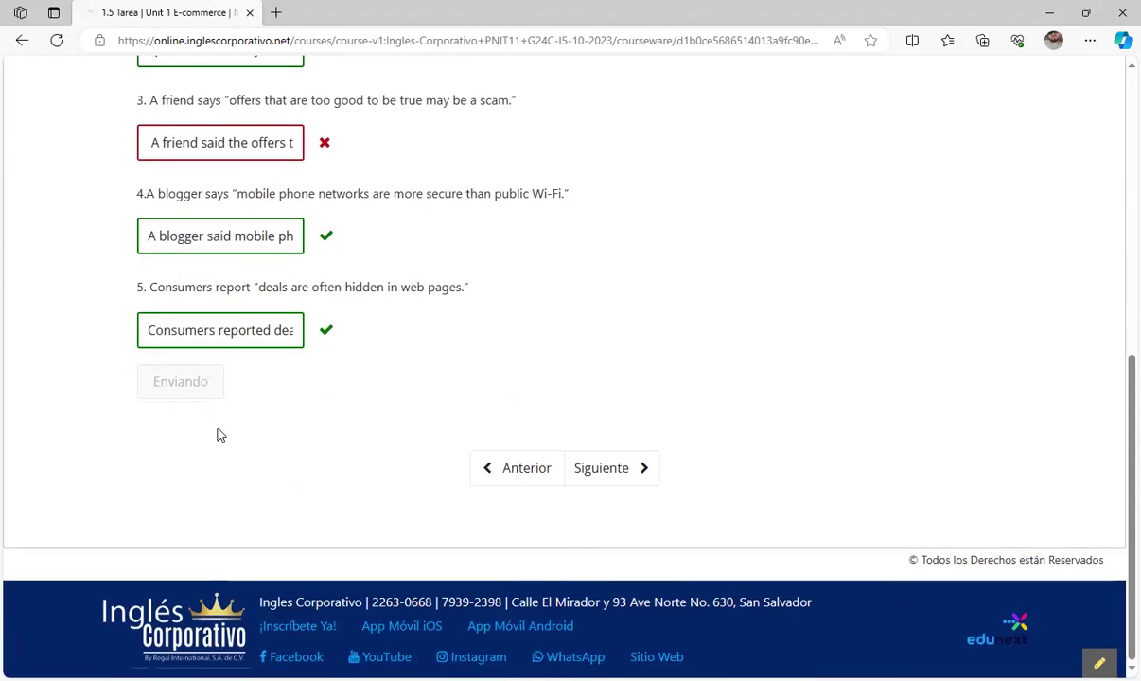
Correct "store" to "stores" in the answer to sentence 1 and resubmit the exercise
scroll(307, 426, up, 4)
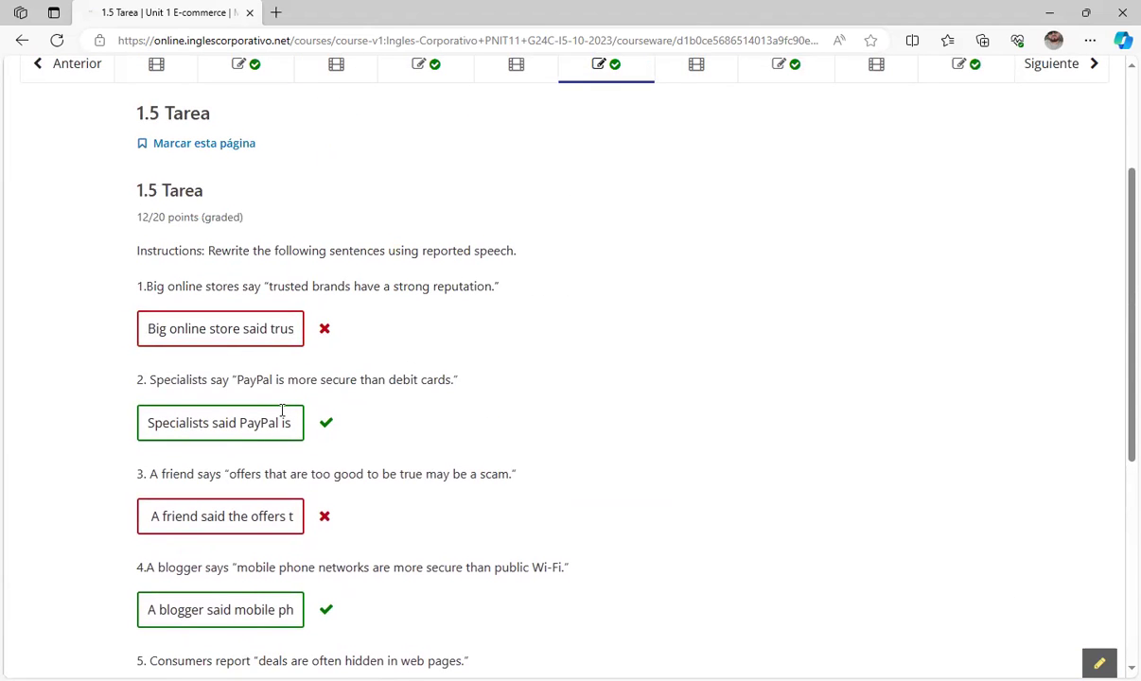
click(161, 320)
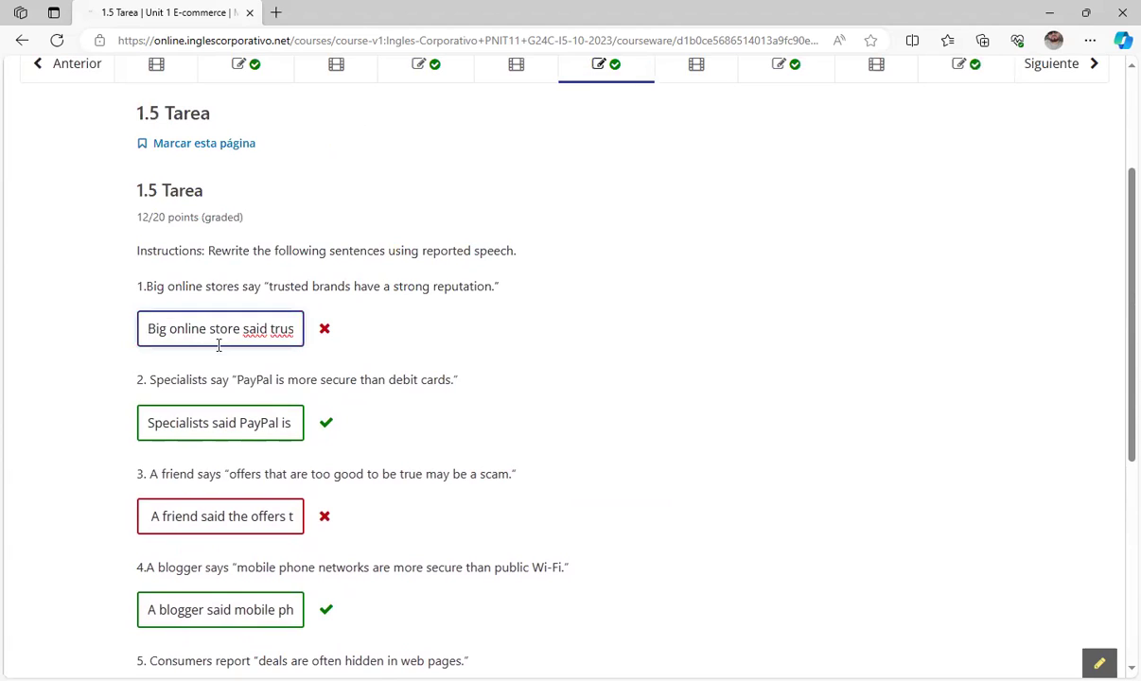
key(Right)
key(Right)
key(Right)
key(Right)
key(Right)
key(Right)
key(Right)
key(Right)
key(Right)
key(Right)
key(Right)
text(s)
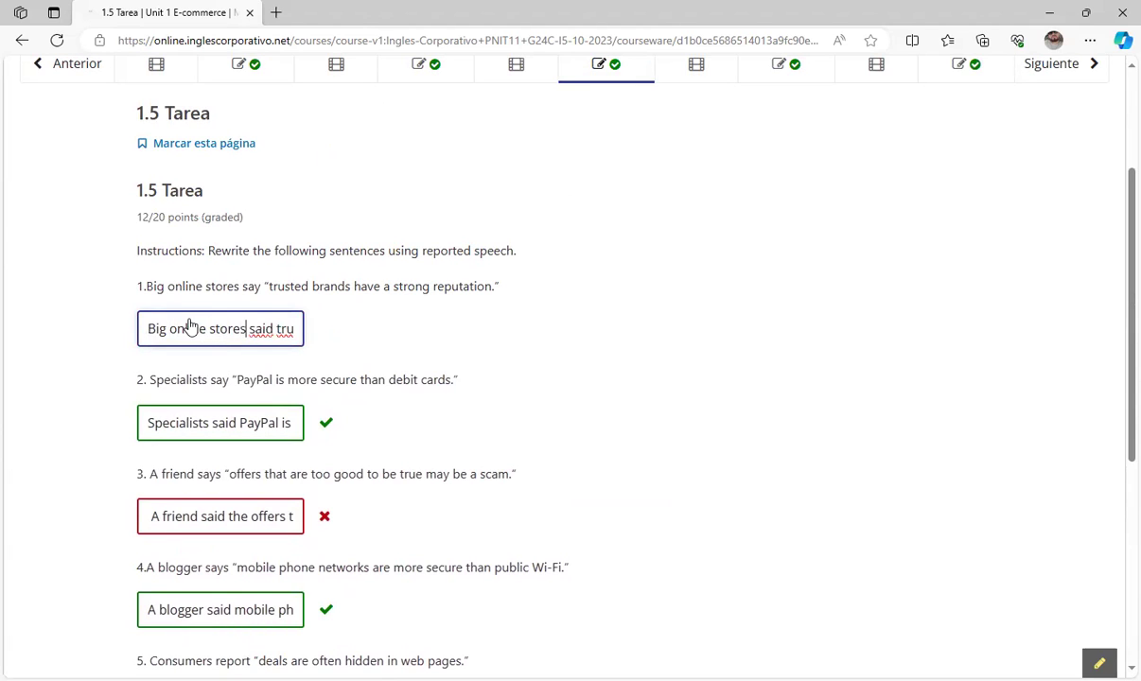
key(Return)
Read the answer to sentence 3 through to its end to check its wording
scroll(265, 402, up, 5)
scroll(255, 423, down, 1)
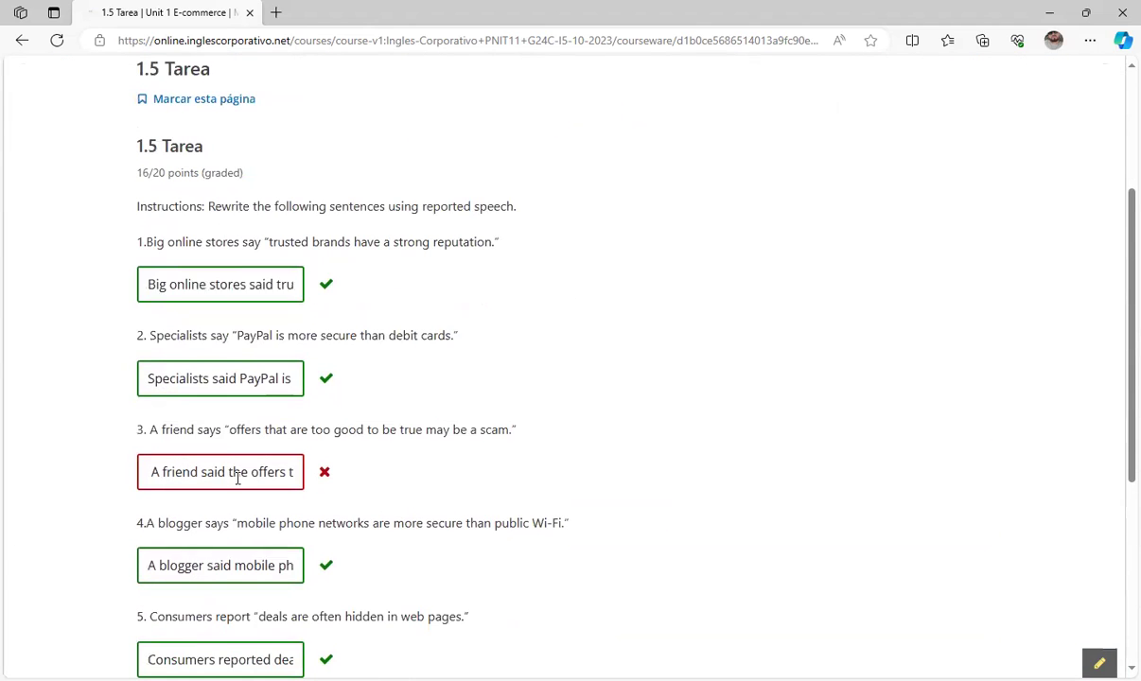
click(210, 473)
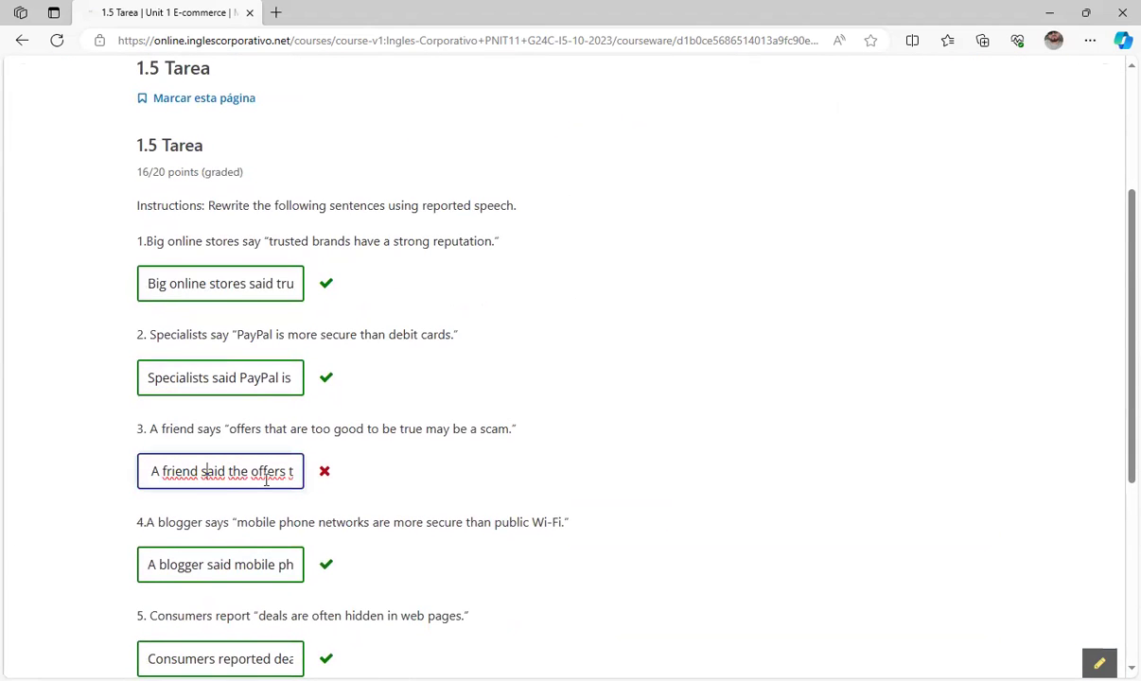
key(Right)
key(Right)
key(Right)
key(Right)
key(Right)
key(Right)
key(Right)
key(Right)
key(Right)
key(Right)
key(Right)
key(Right)
key(Right)
key(Right)
key(Right)
key(Right)
key(Right)
key(Right)
key(Right)
key(Right)
key(Right)
key(Right)
key(Right)
key(Right)
key(Right)
key(Right)
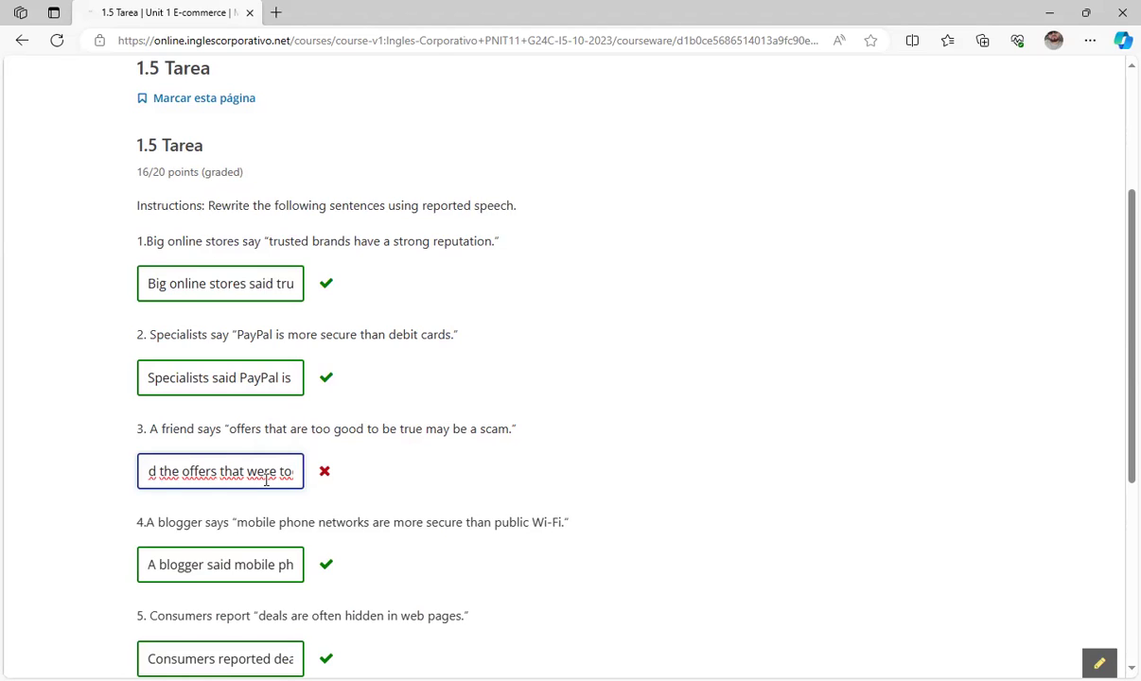
text(o good )
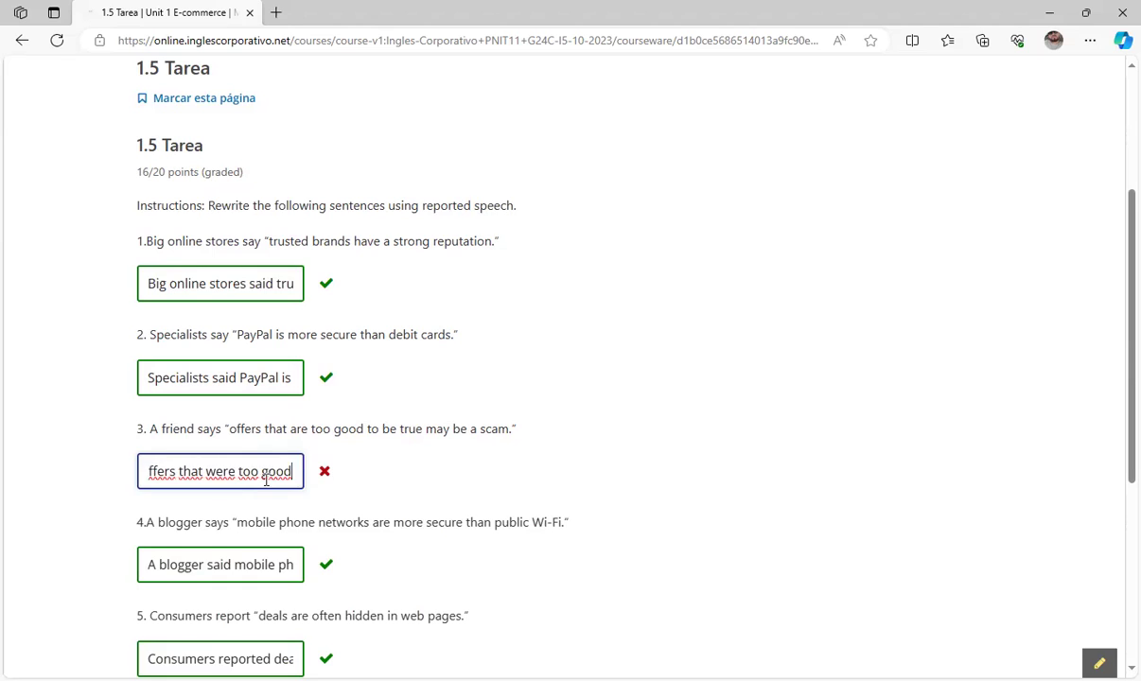
text(to be true migh)
text(t)
text( b)
text(e a scam.)
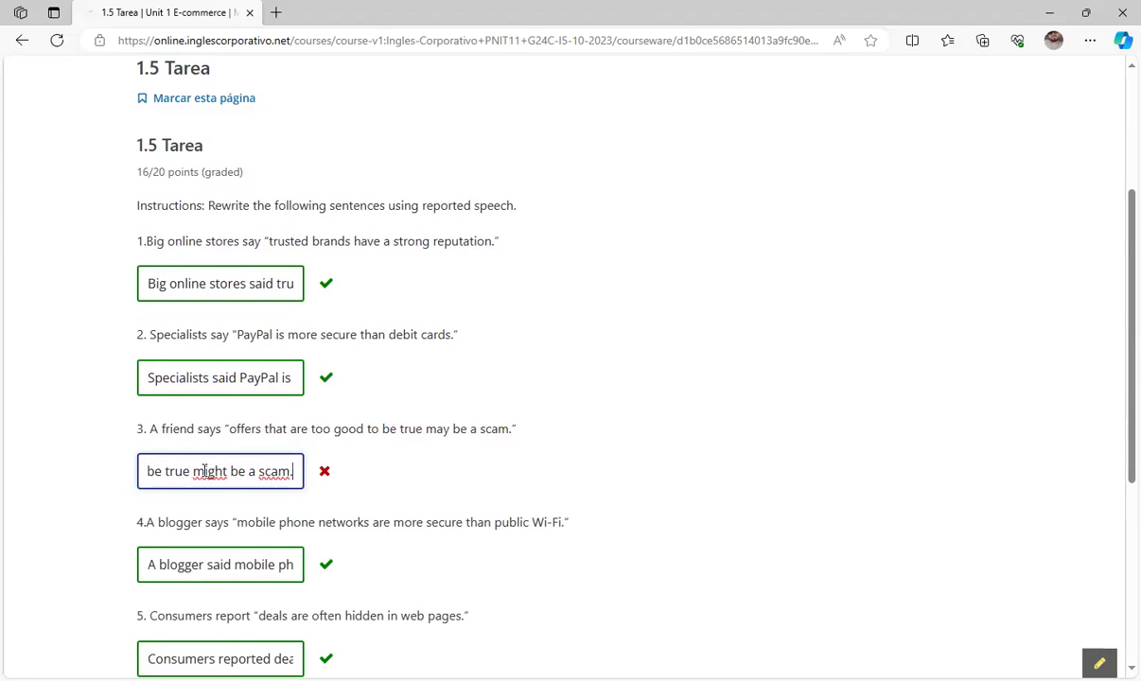
Replace "were" with "are" in the answer to sentence 3 and resubmit the exercise
key(Left)
key(Left)
key(Left)
key(Left)
key(Left)
key(Left)
key(Left)
key(Left)
key(Left)
key(Left)
key(Left)
key(Left)
key(Left)
key(Left)
key(Left)
key(Left)
key(Left)
key(Left)
key(Left)
key(Left)
key(Left)
key(Left)
key(Left)
key(Left)
key(Left)
key(Left)
key(Left)
key(Left)
key(Left)
key(Left)
key(Left)
key(Left)
key(Left)
key(Left)
key(Left)
key(Left)
key(Left)
key(Left)
key(Left)
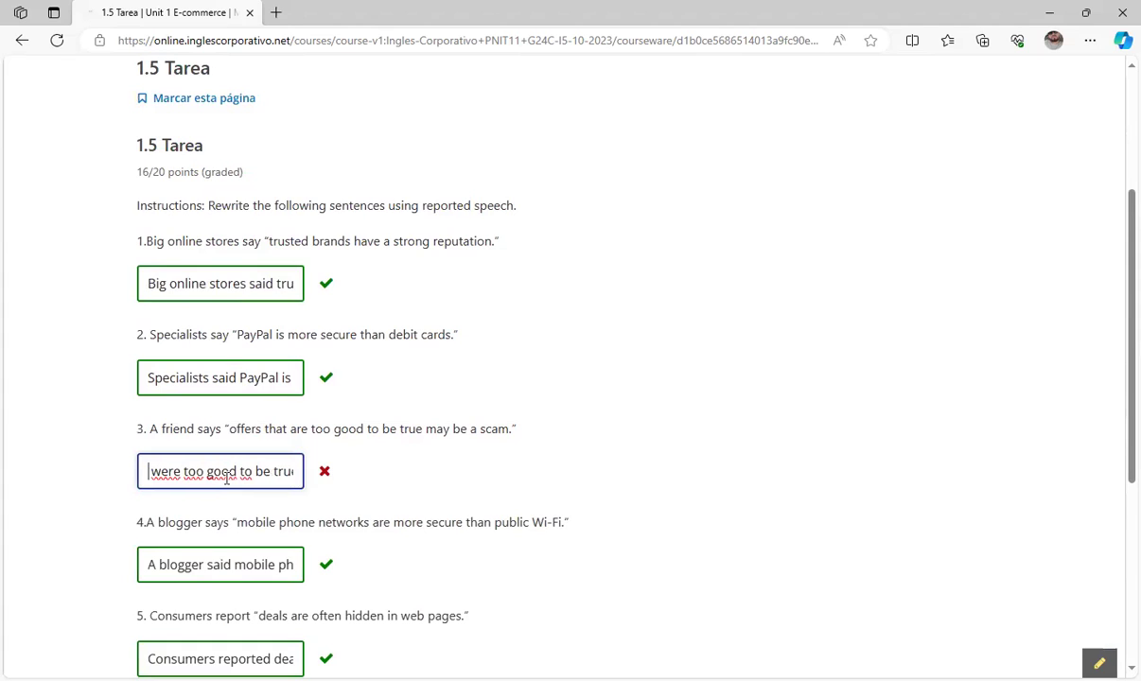
key(Right)
key(Right)
key(Right)
key(Right)
key(BackSpace)
key(BackSpace)
key(BackSpace)
key(BackSpace)
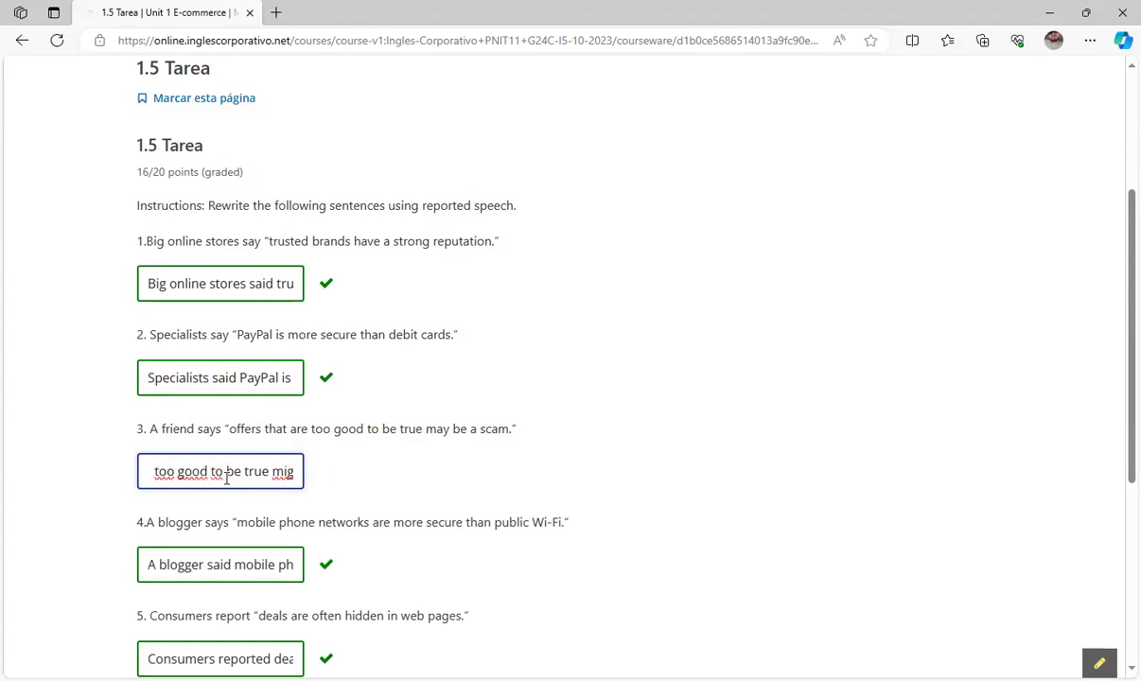
text(are)
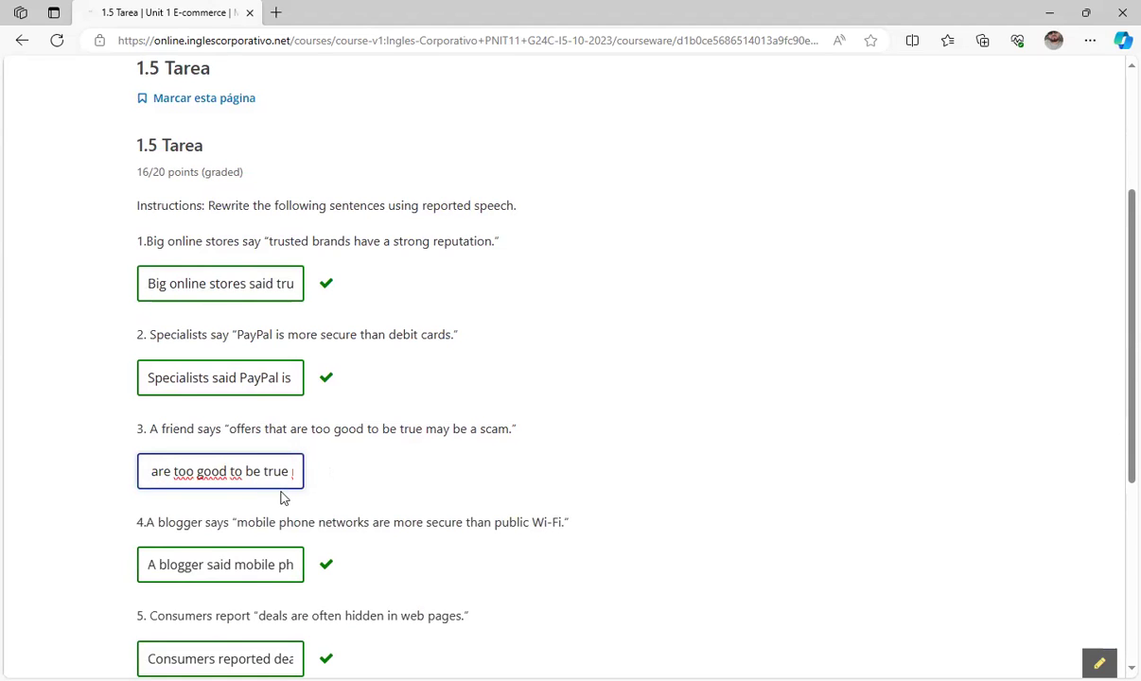
scroll(263, 549, down, 3)
scroll(237, 520, down, 1)
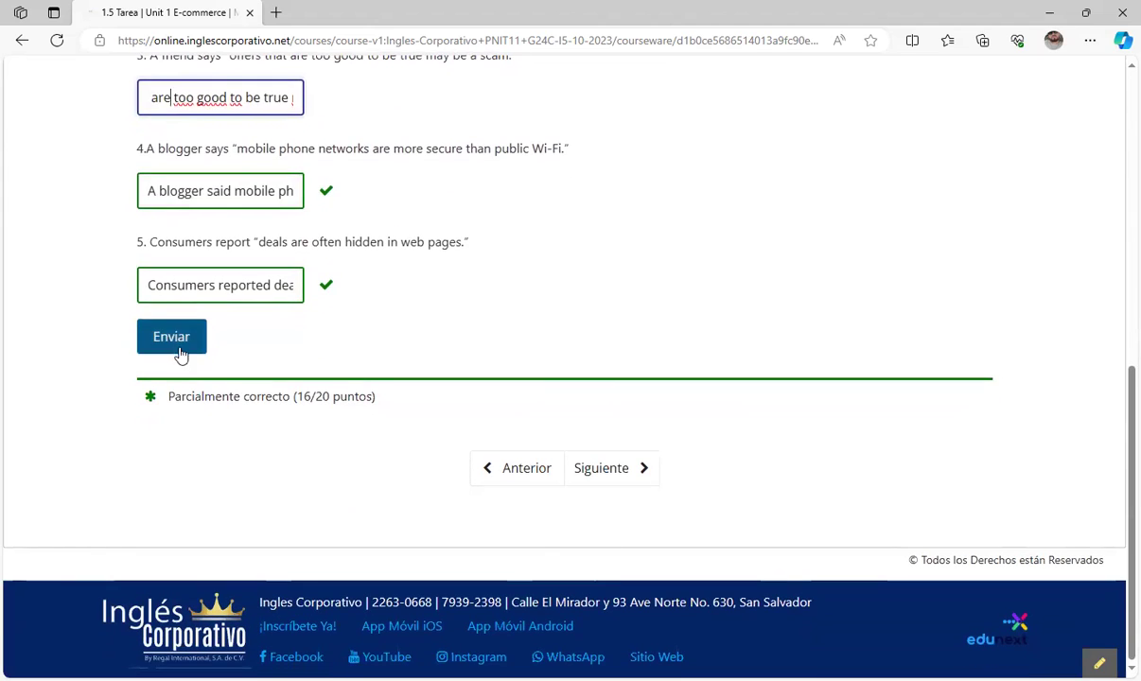
click(177, 350)
Delete "the" before "offers" in the answer to sentence 3, leaving a single space after "said"
scroll(223, 396, up, 4)
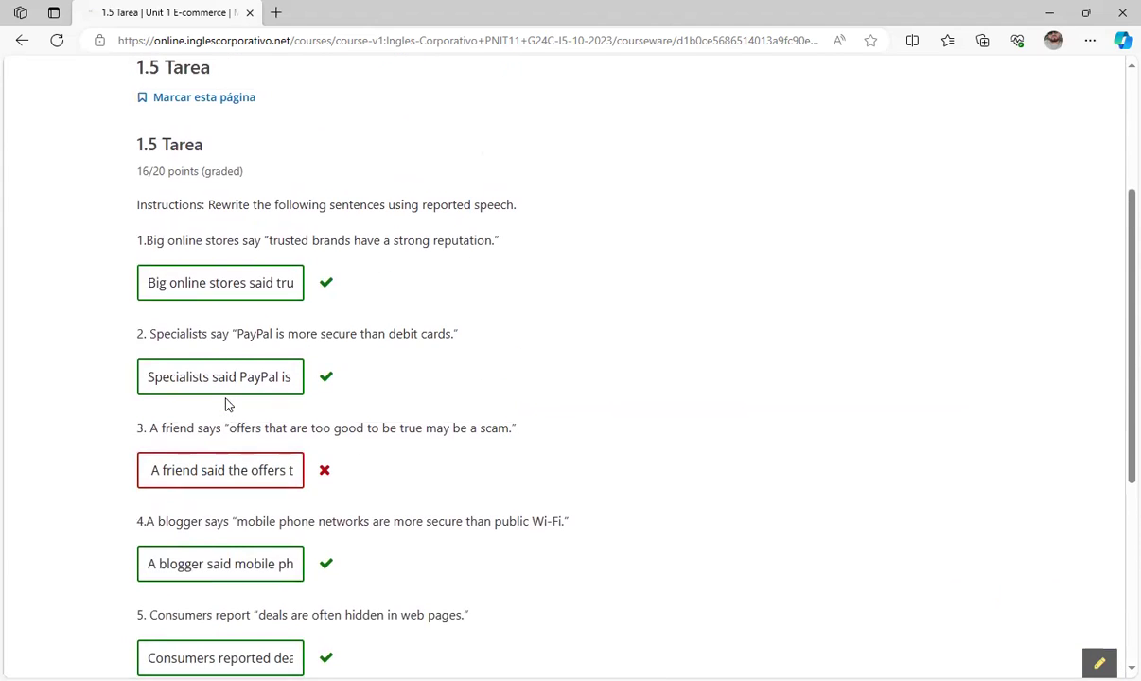
click(174, 473)
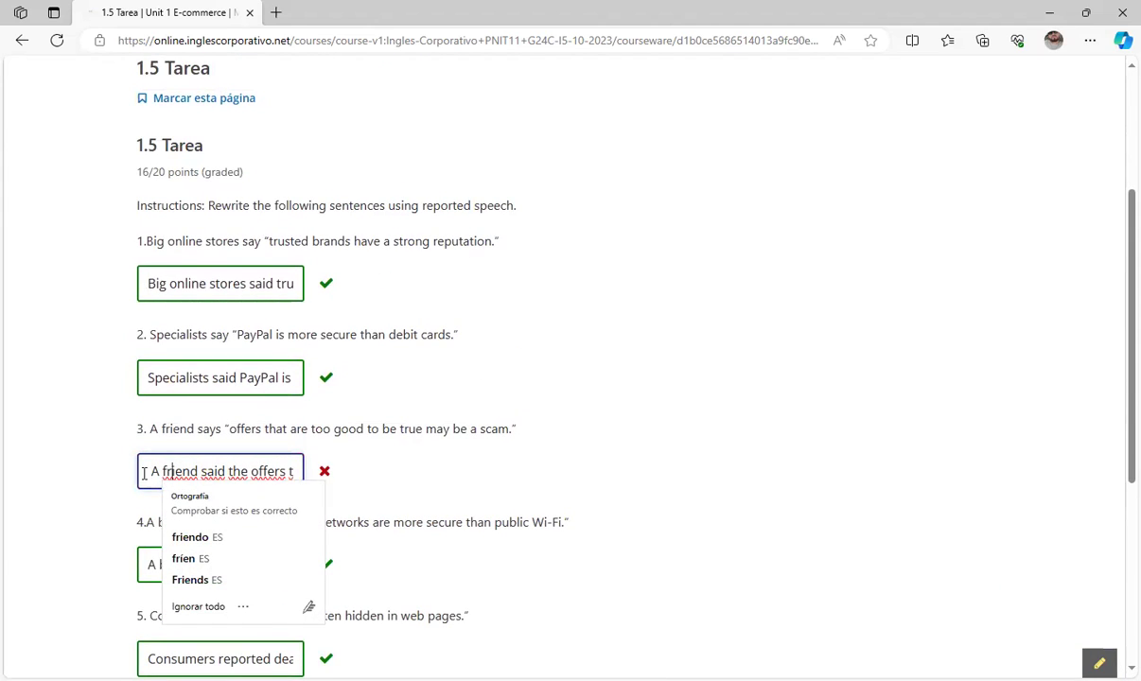
click(142, 473)
key(ctrl+Right)
key(ctrl+Right)
key(ctrl+Right)
key(ctrl+Right)
key(ctrl+Right)
key(ctrl+Right)
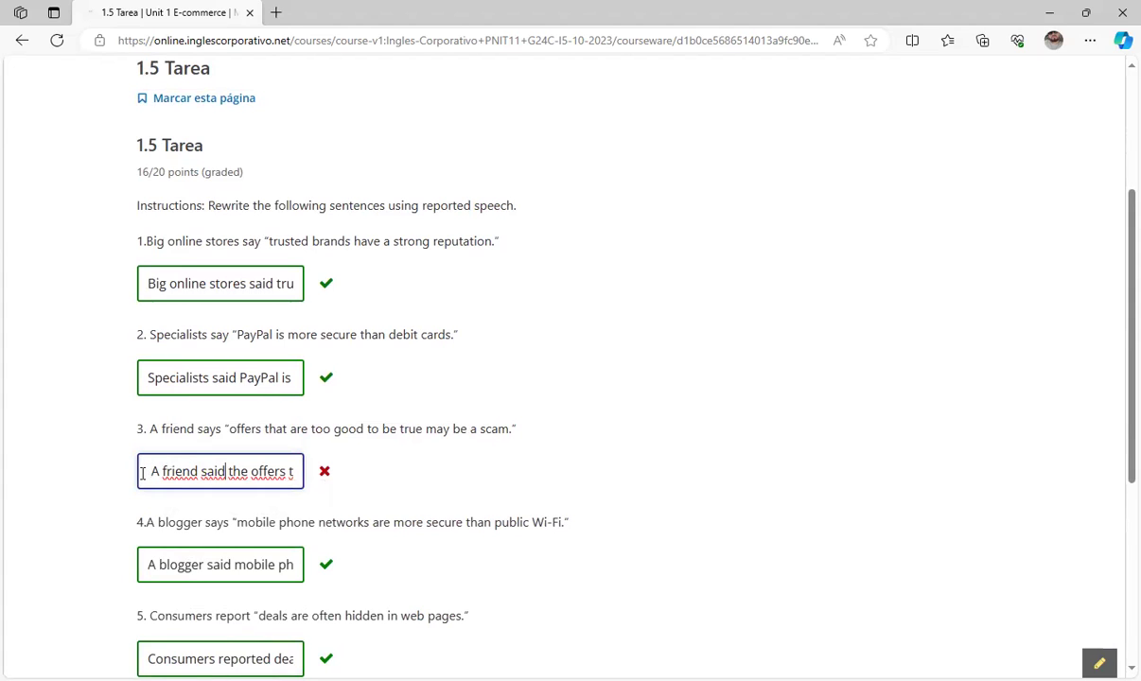
key(ctrl+Right)
key(ctrl+Right)
key(ctrl+Right)
key(ctrl+Right)
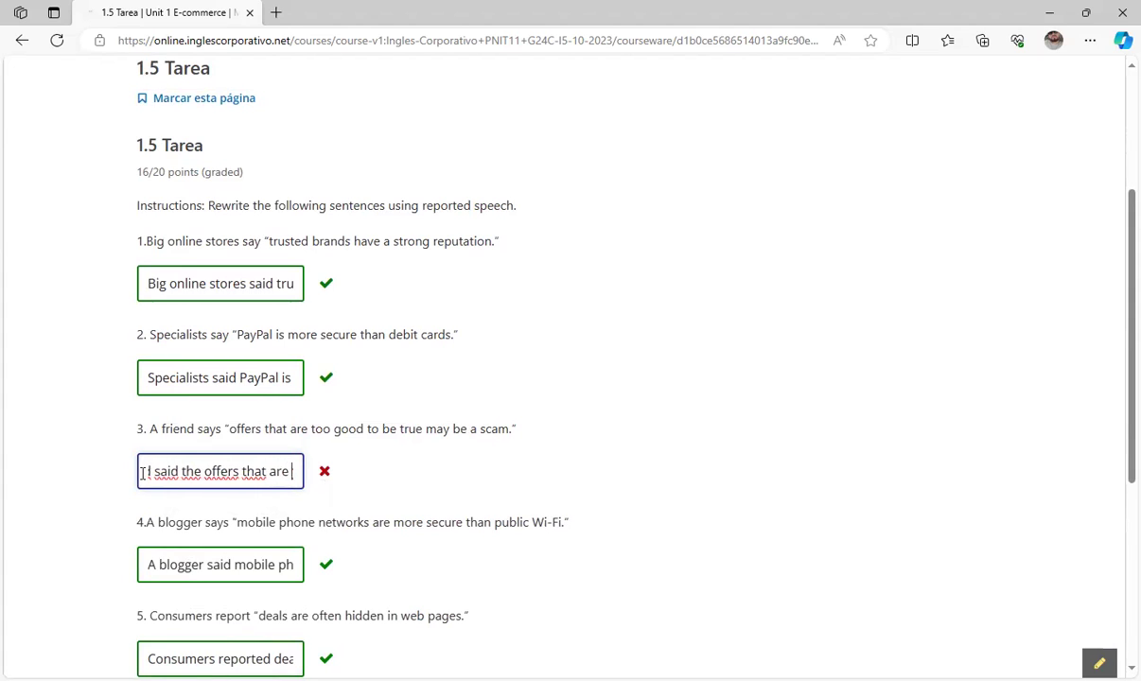
key(Left)
key(Left)
key(Left)
key(Left)
key(Left)
key(Left)
key(Left)
key(Left)
key(Left)
key(Left)
key(Left)
key(Left)
key(Left)
key(Left)
key(Left)
key(Left)
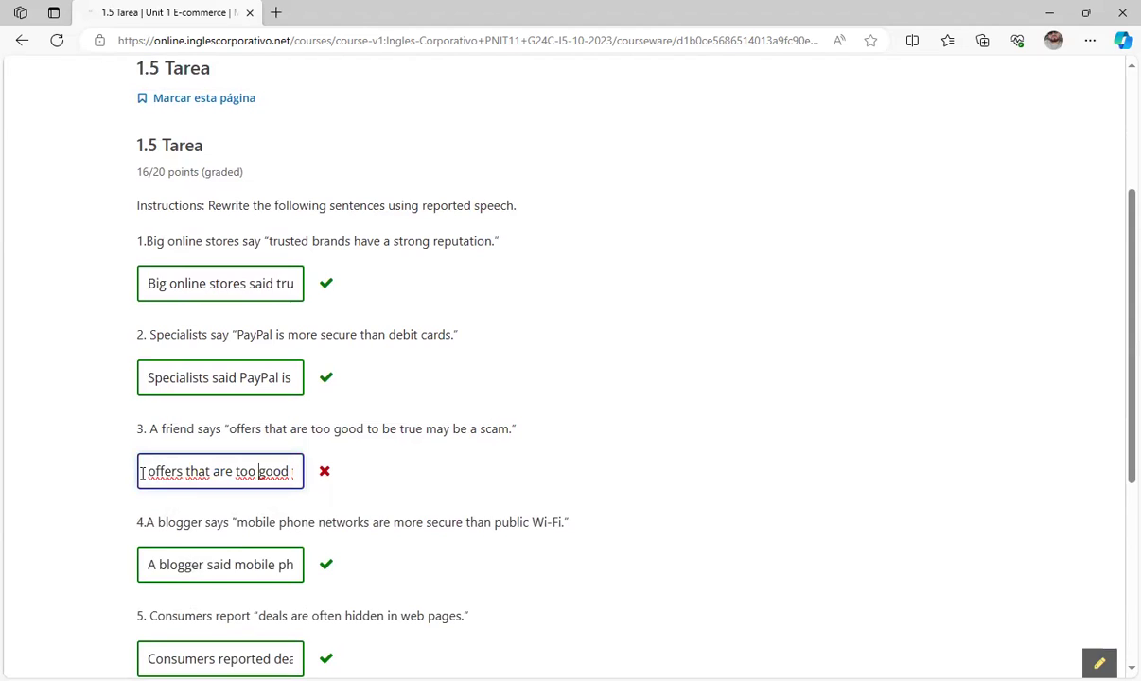
key(Left)
key(Left)
key(Left)
key(Left)
key(Left)
key(Left)
key(Left)
key(Left)
key(Left)
key(Left)
key(Left)
key(Left)
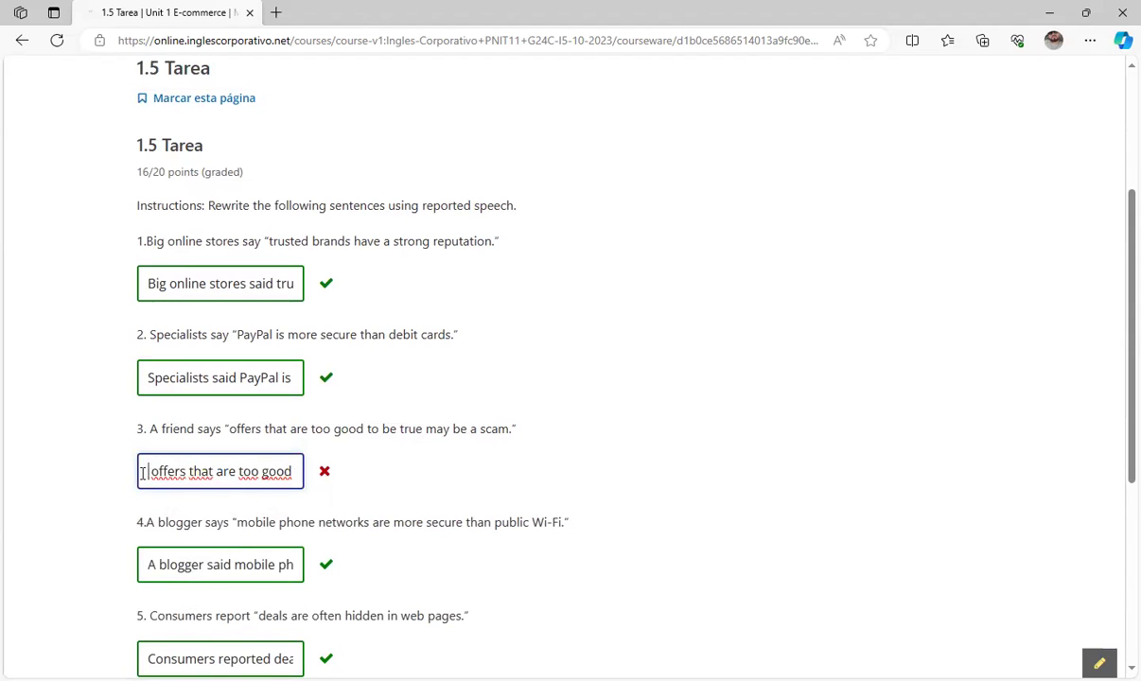
key(BackSpace)
key(BackSpace)
key(BackSpace)
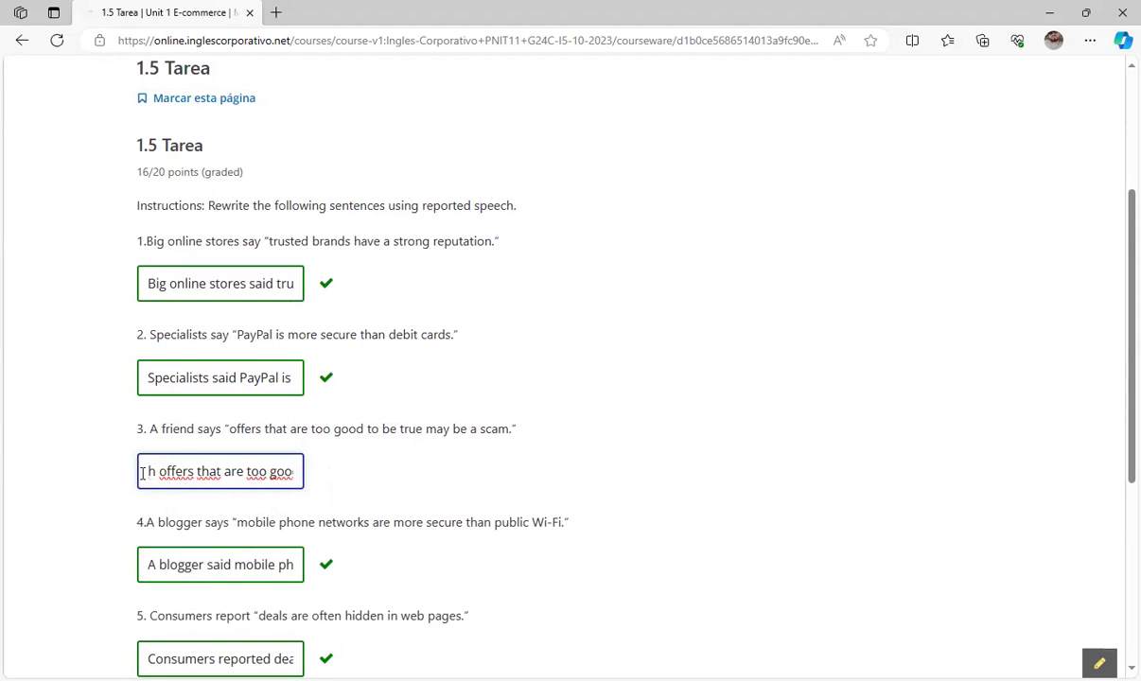
text(said)
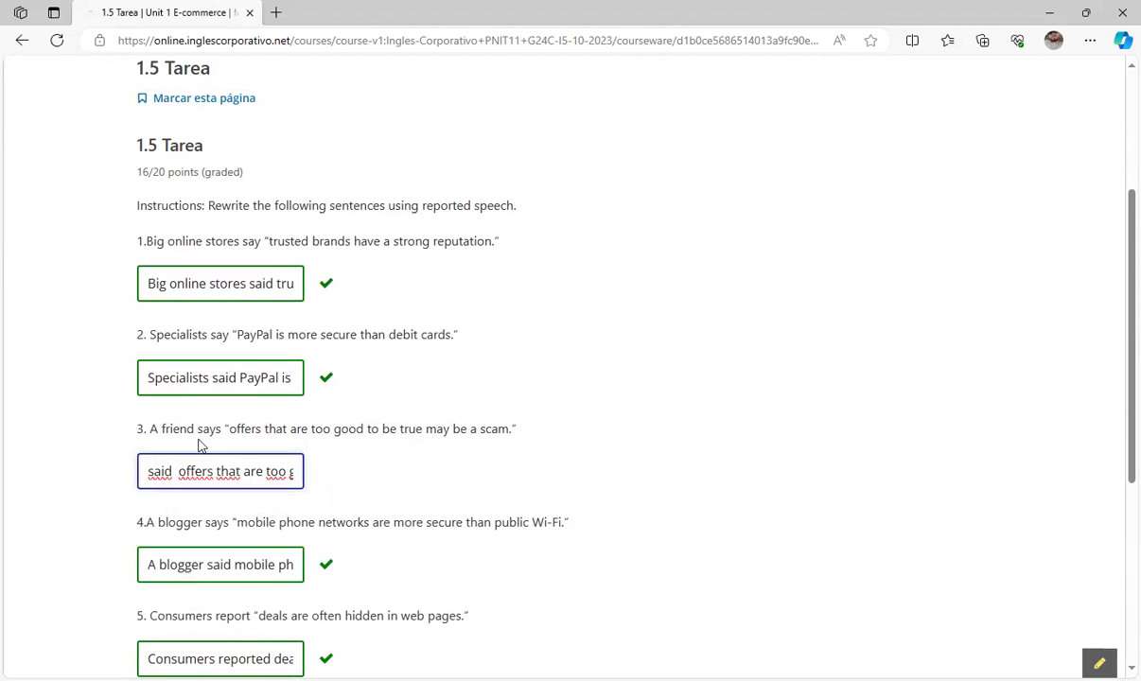
scroll(220, 500, down, 2)
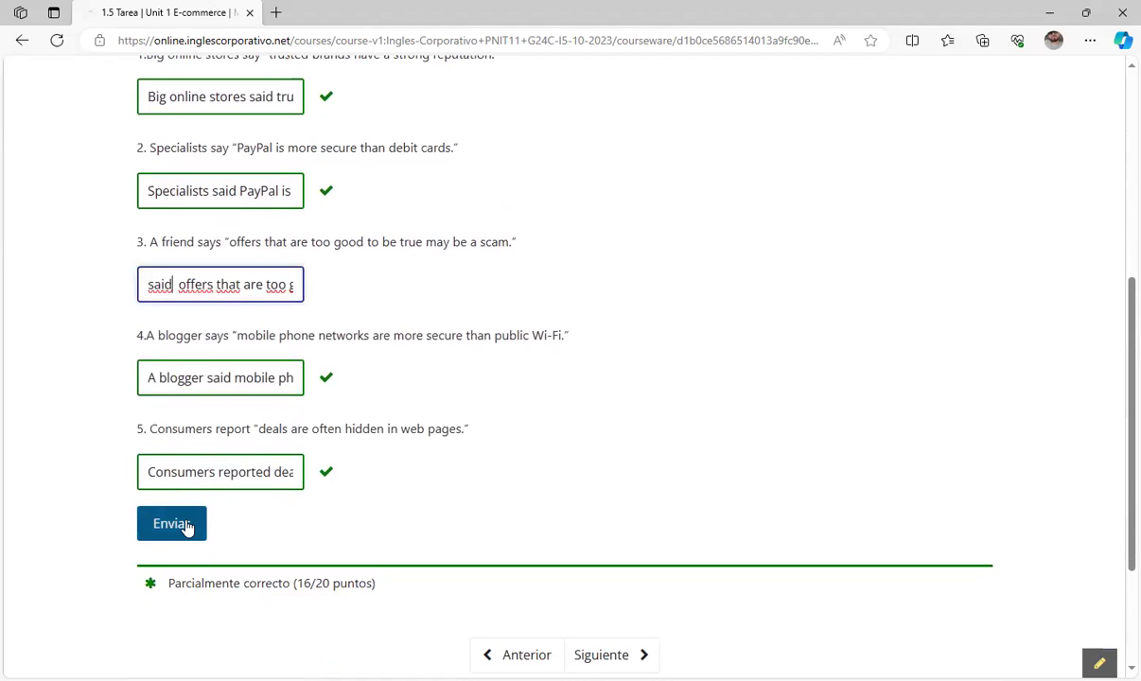
click(176, 284)
key(BackSpace)
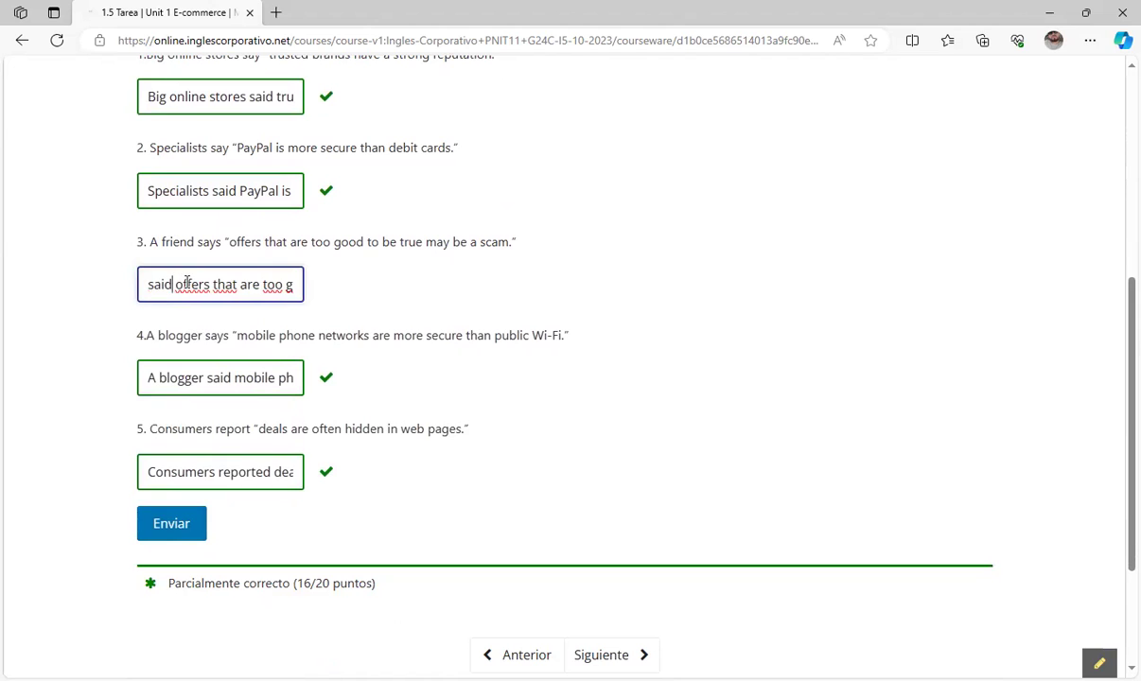
Resubmit the 1.5 Tarea exercise with the corrected answer to sentence 3 and check the score at the exercise heading
click(175, 530)
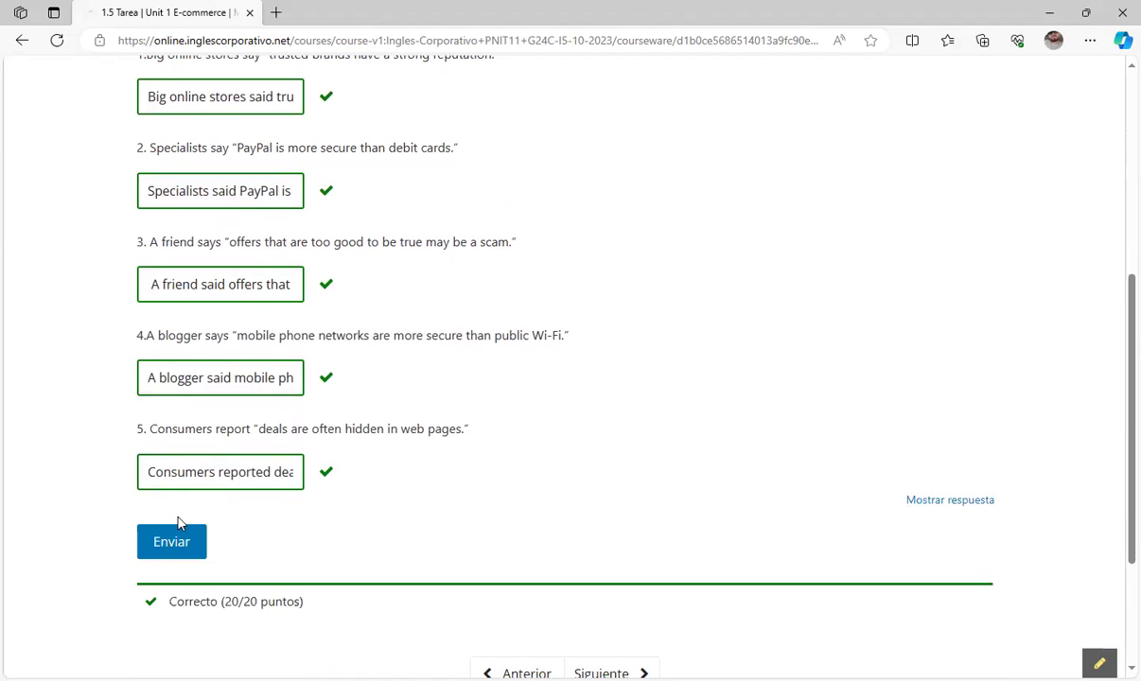
scroll(449, 516, up, 1)
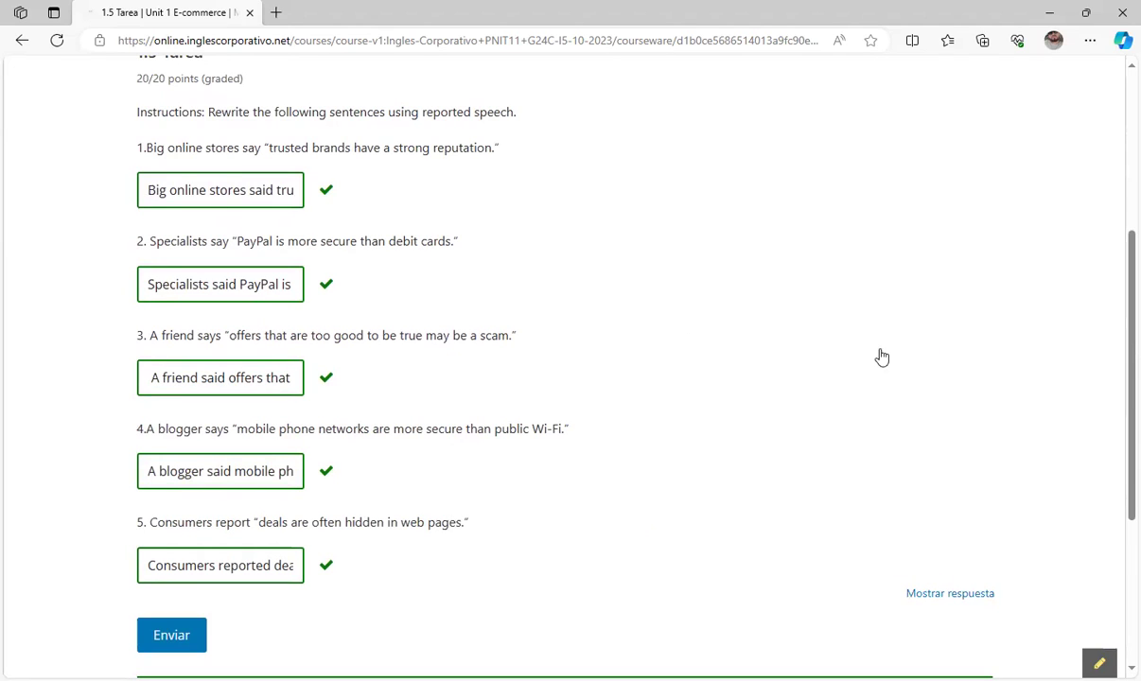
scroll(764, 397, up, 5)
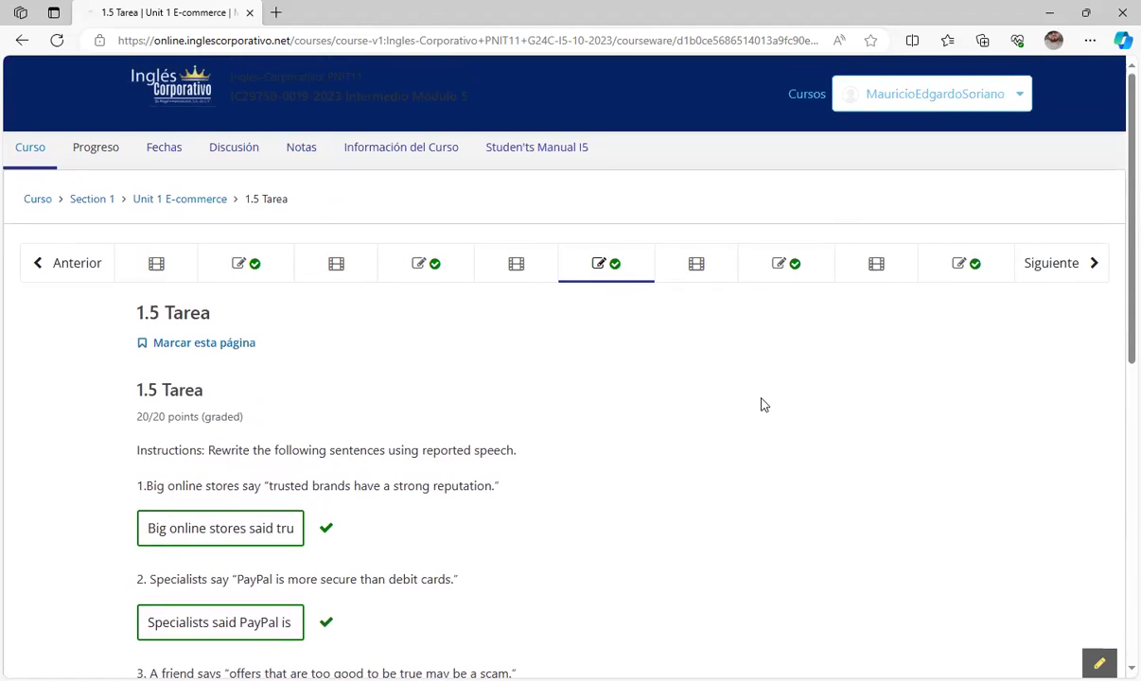
Check the scores and marked answers of the 1.7 Tarea and 1.9 Tarea exercises in Unit 1
click(774, 274)
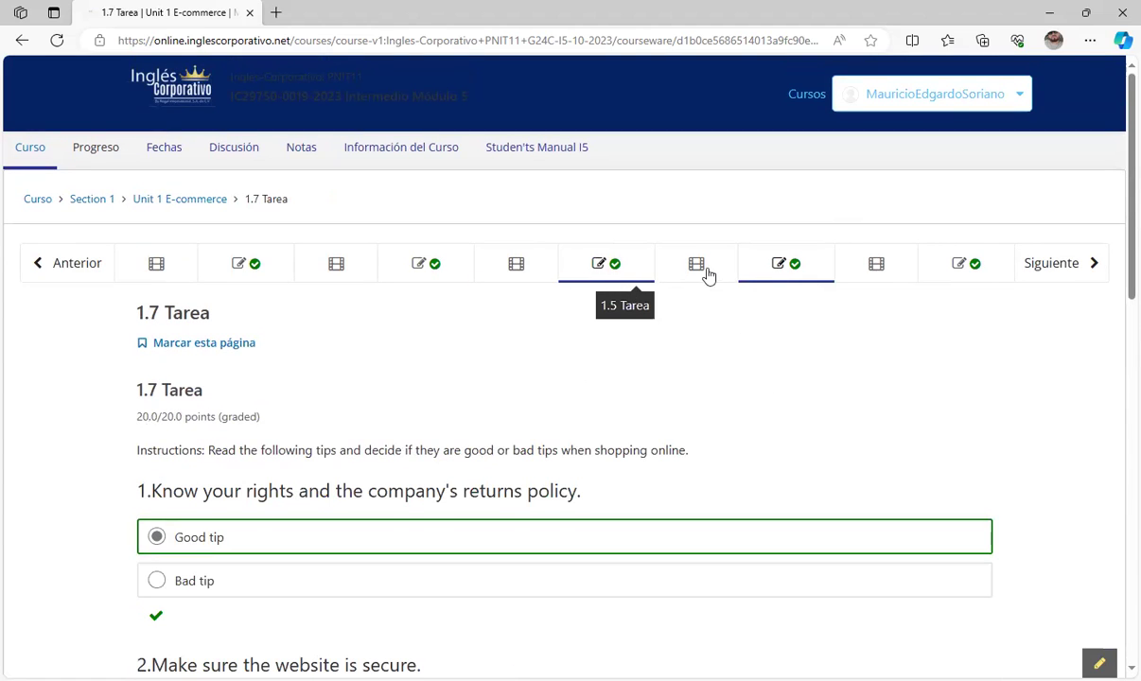
scroll(729, 372, down, 3)
scroll(731, 370, up, 3)
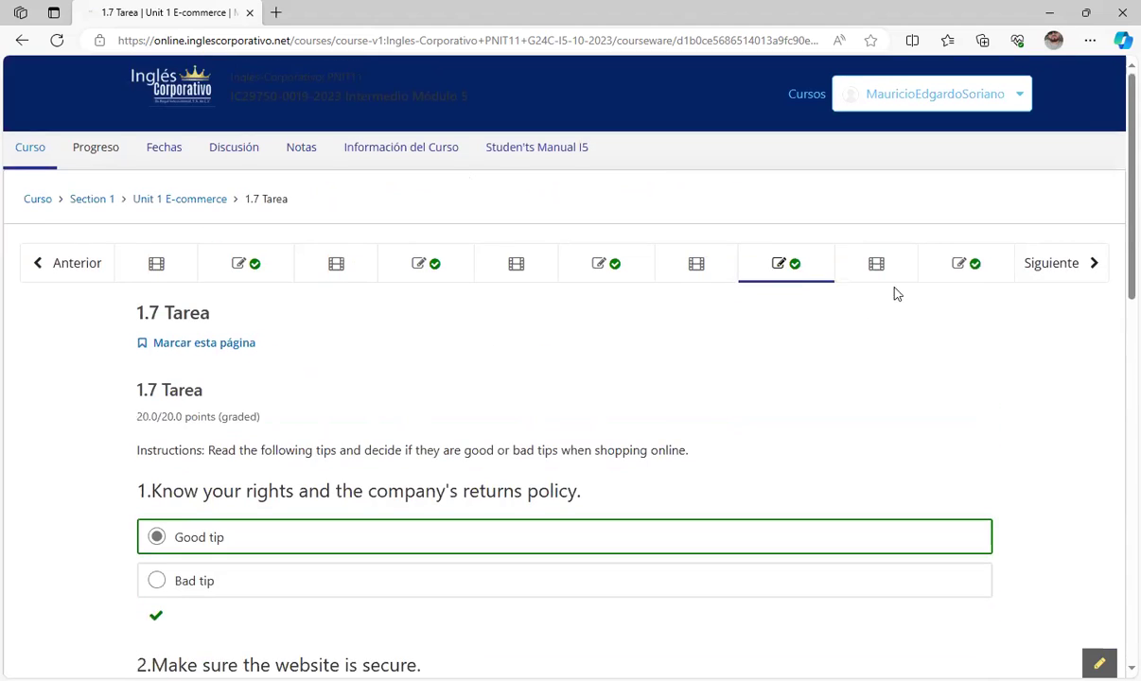
click(956, 266)
scroll(887, 389, down, 4)
scroll(892, 394, up, 4)
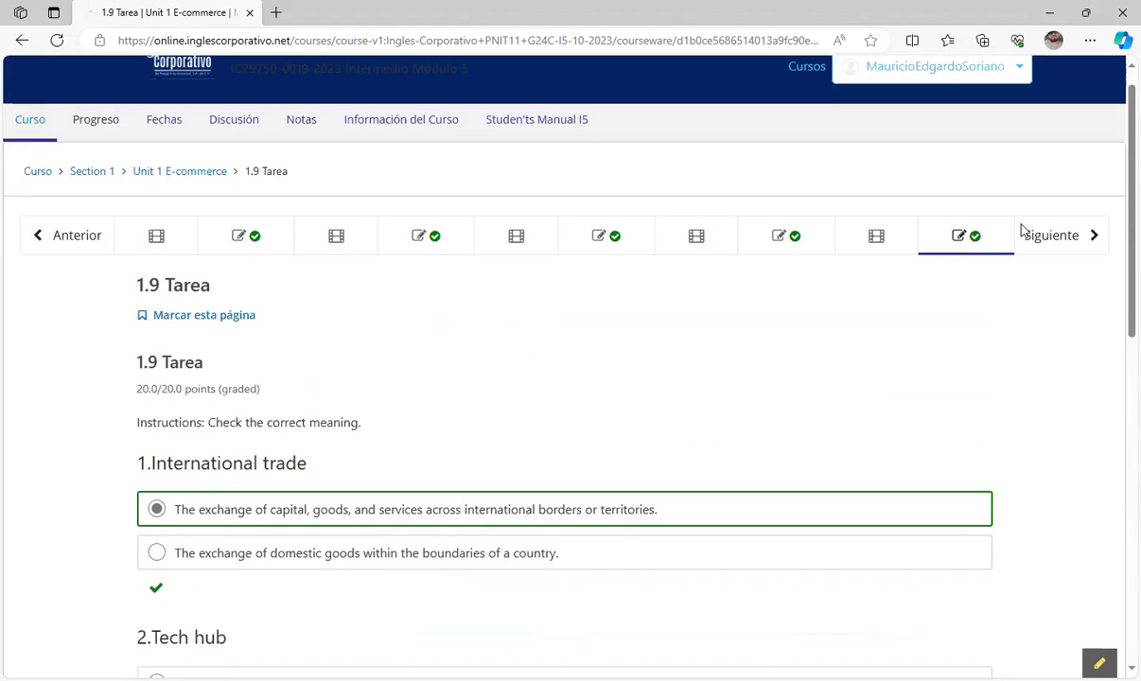
Go on to Unit 2 E-shopping Issue, open the 2.2 Tarea exercise and look through both of its question sets
click(1075, 263)
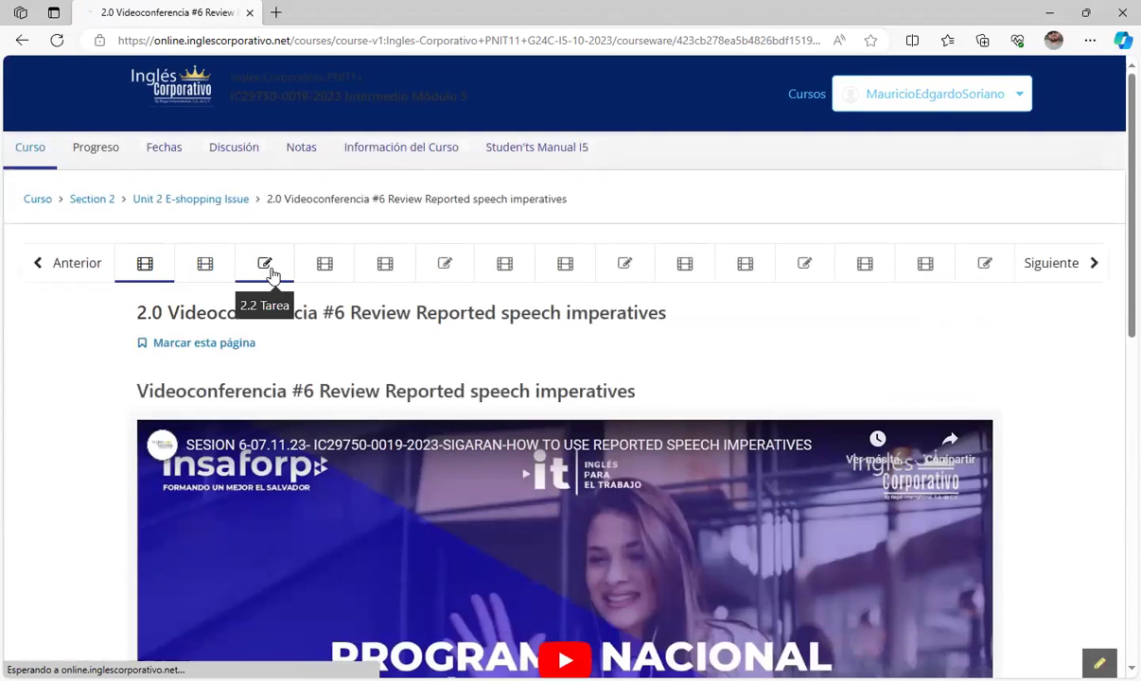
click(270, 272)
scroll(608, 430, down, 2)
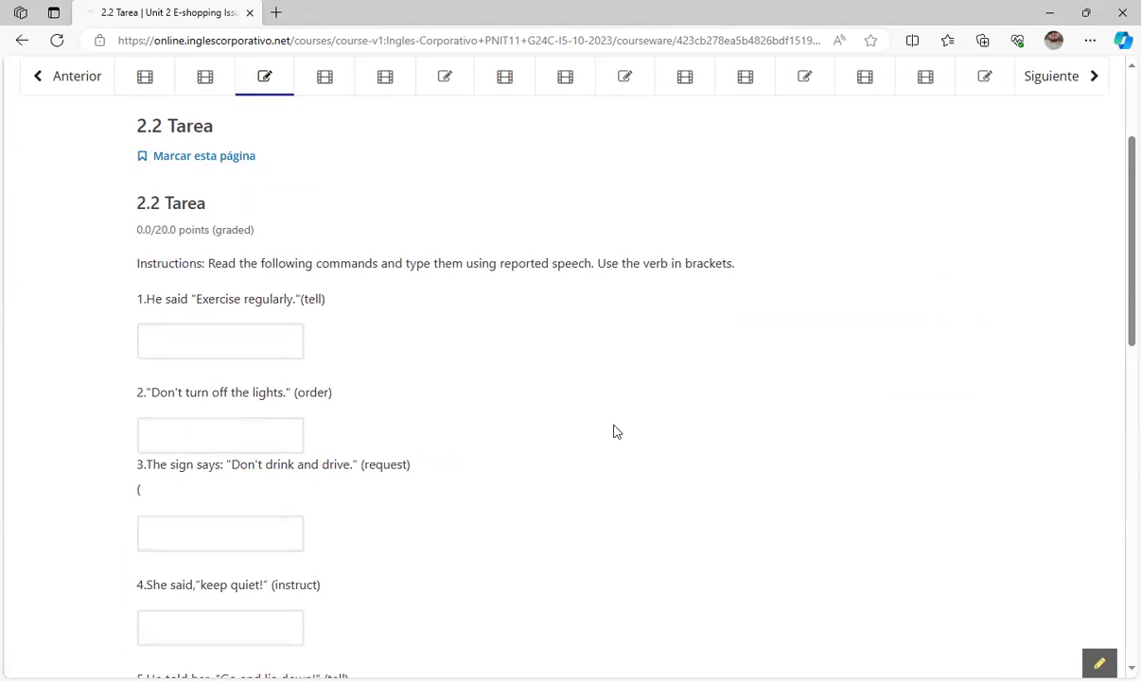
scroll(615, 431, down, 10)
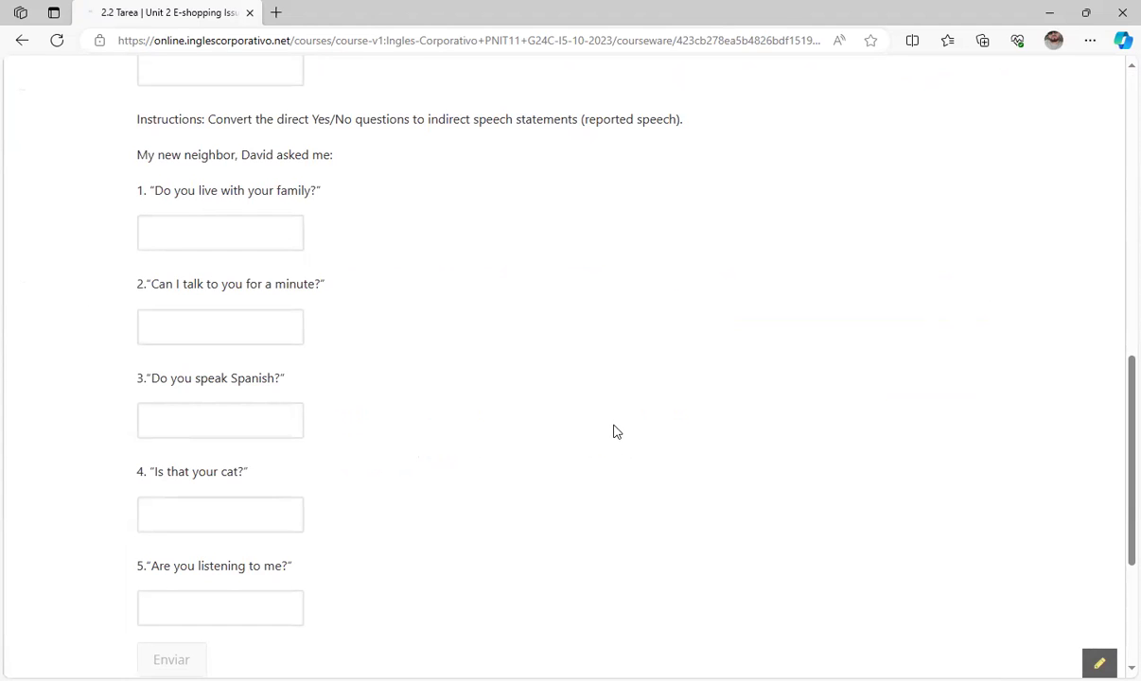
scroll(615, 431, down, 3)
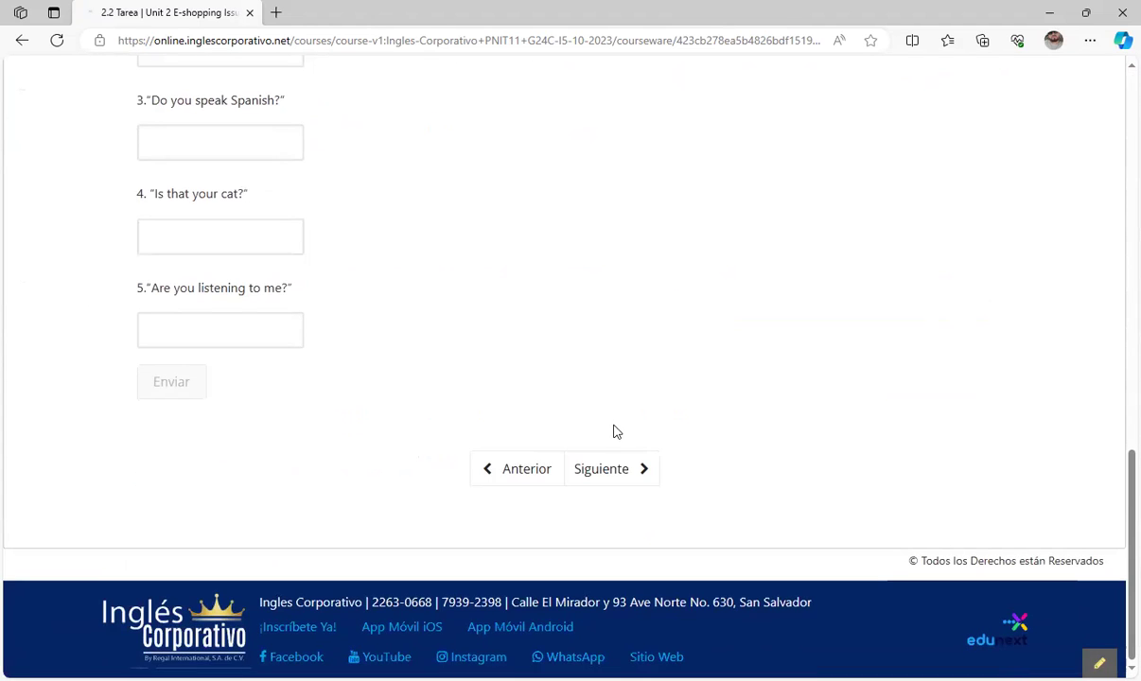
scroll(615, 431, up, 13)
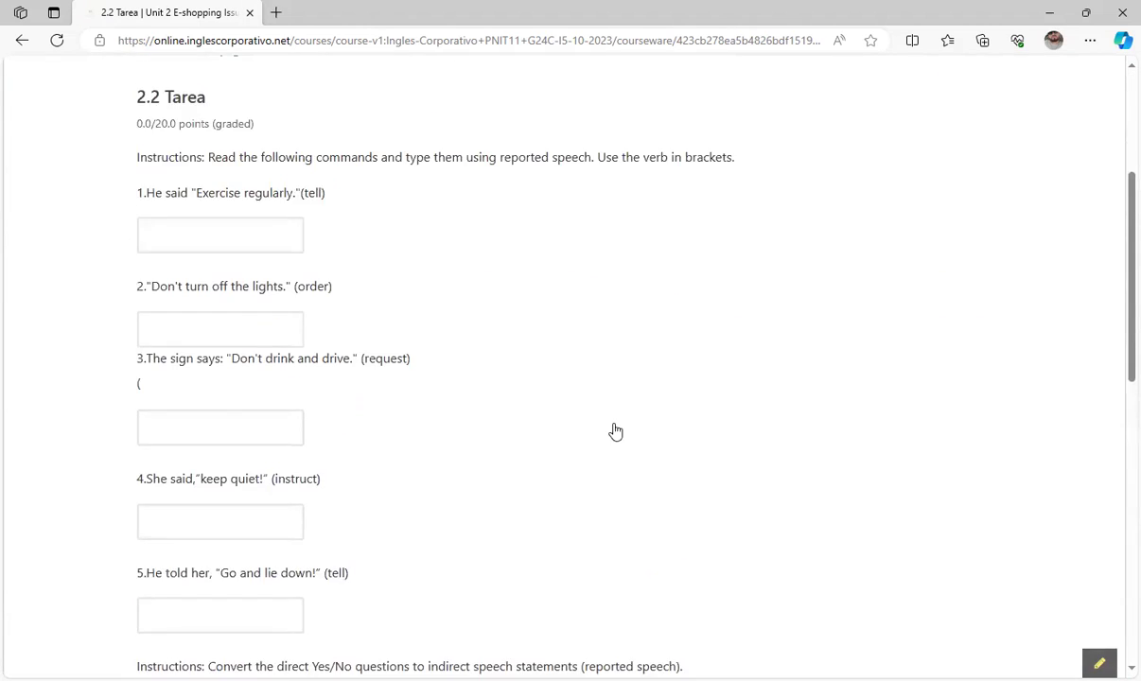